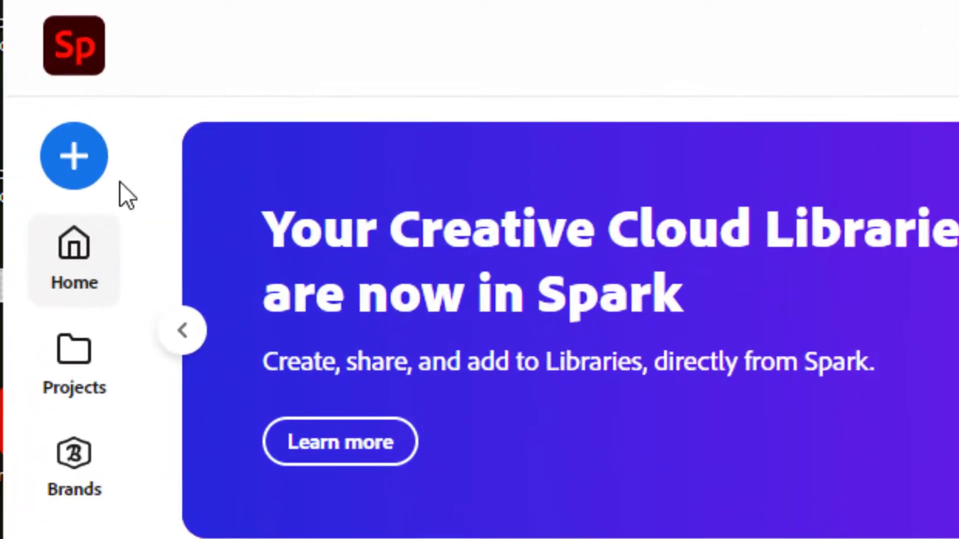
Step: Create a new video project titled "All About Reptiles"
click(96, 167)
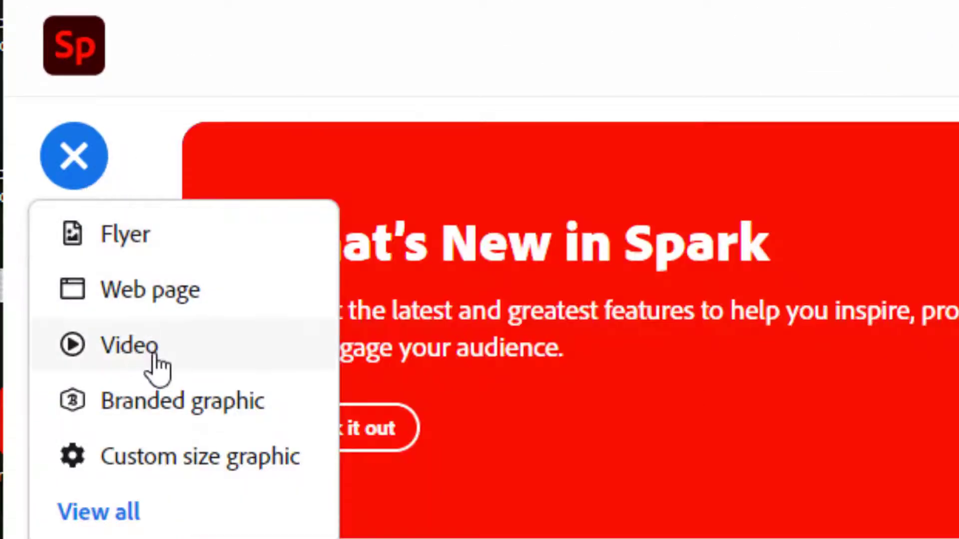
click(153, 355)
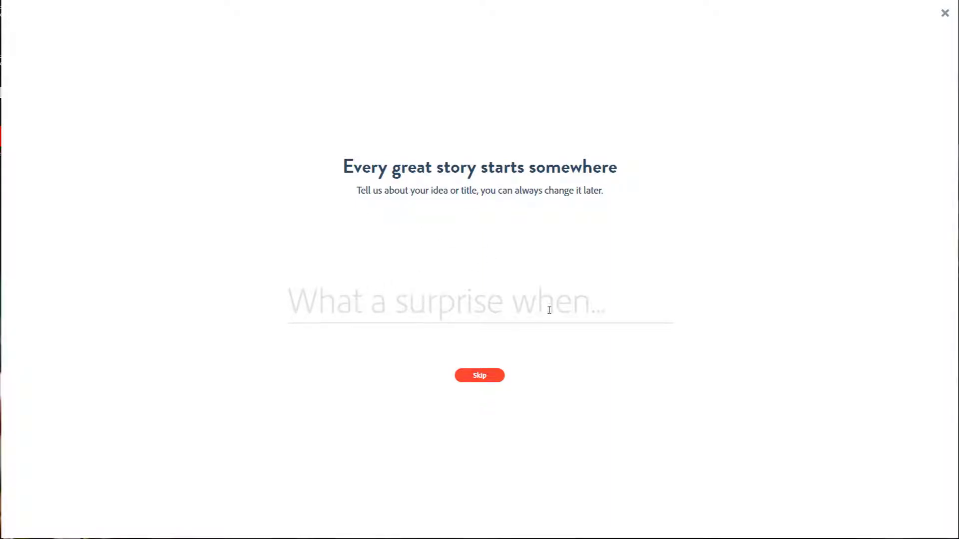
text(All About Reptiles)
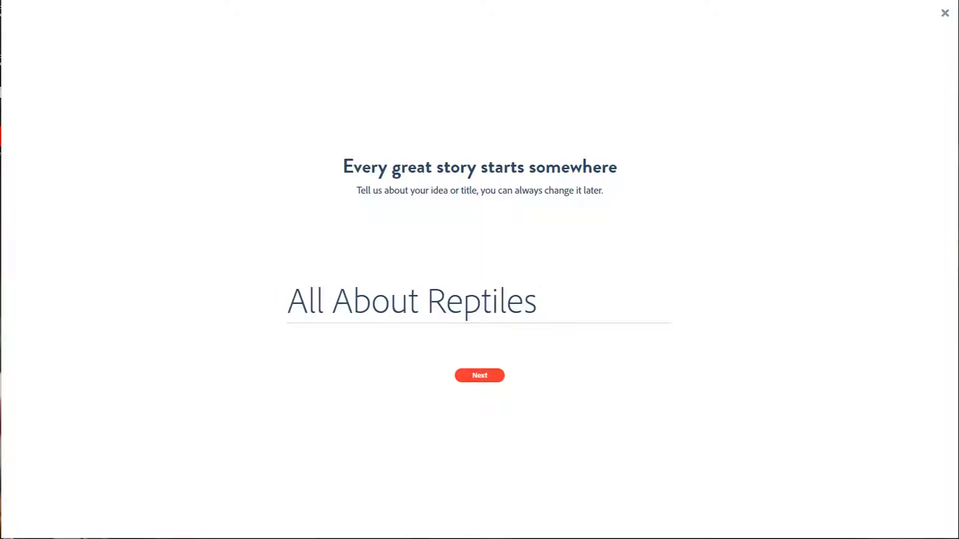
click(479, 378)
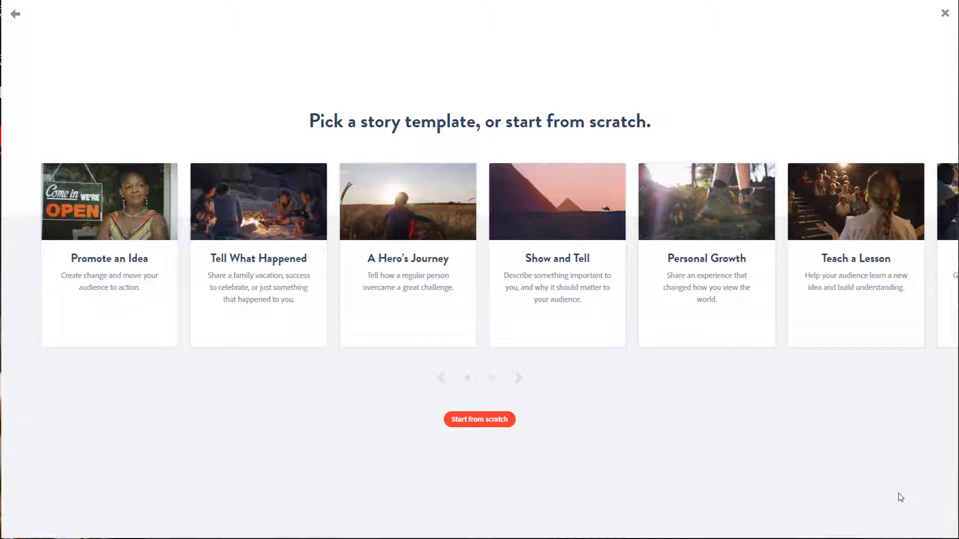
Step: Browse the story templates, pick "Show and Tell" for the video, and dismiss the quick tips
mouse_move(233, 338)
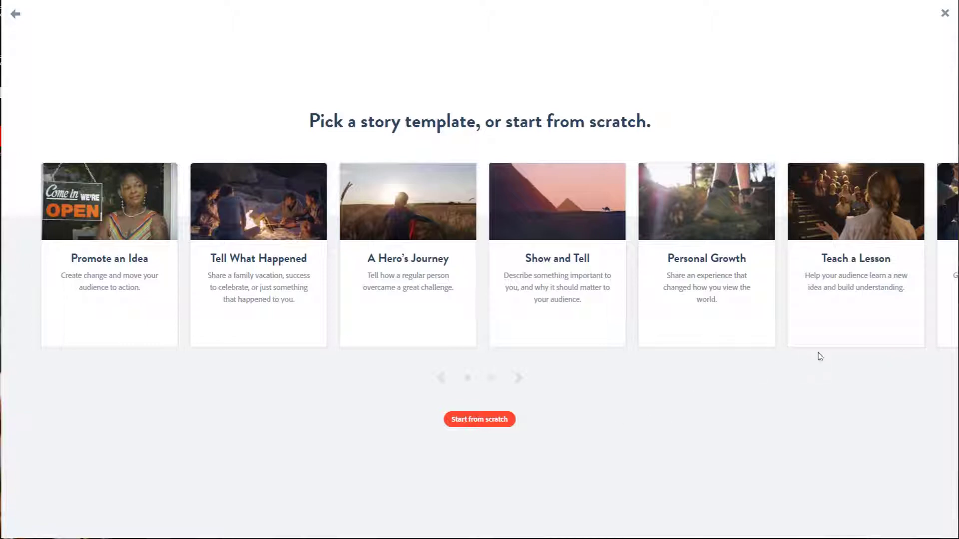
click(517, 384)
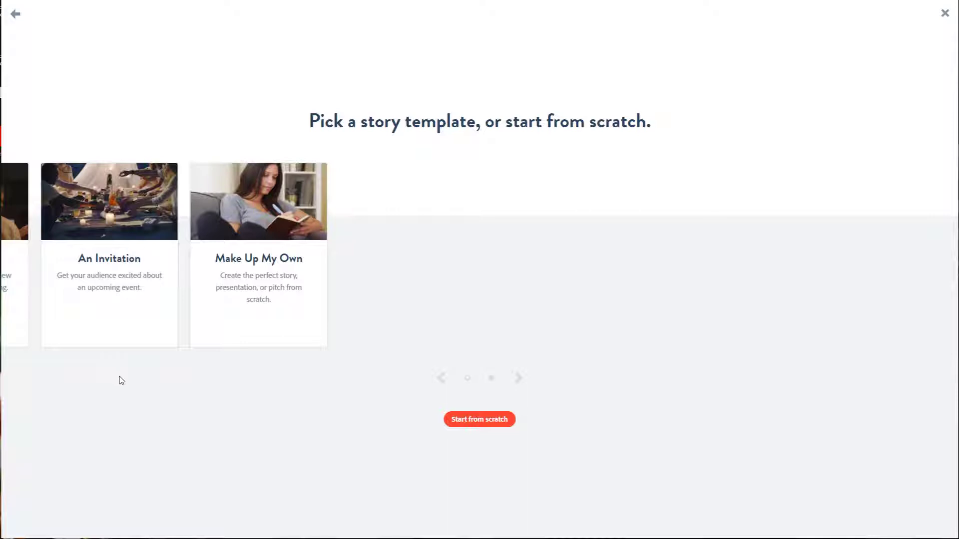
click(442, 379)
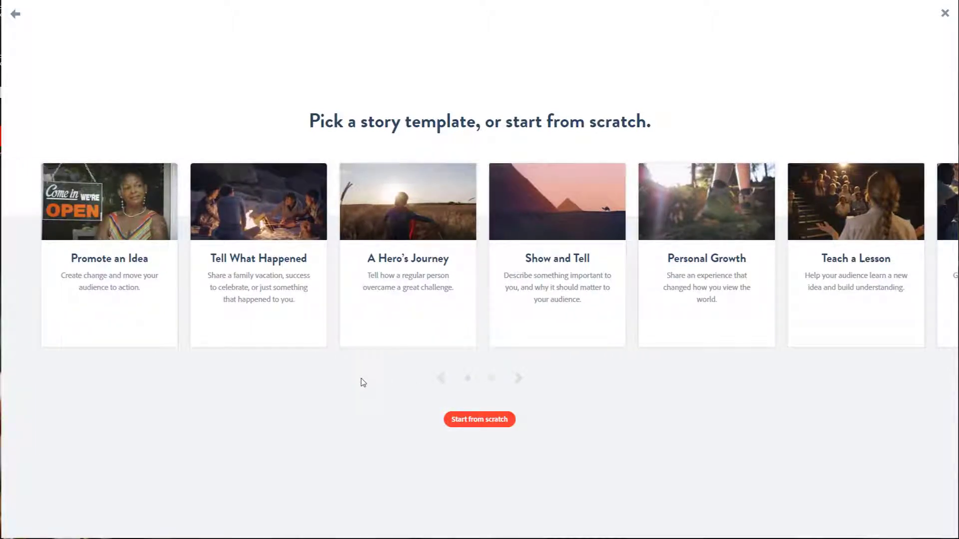
mouse_move(530, 310)
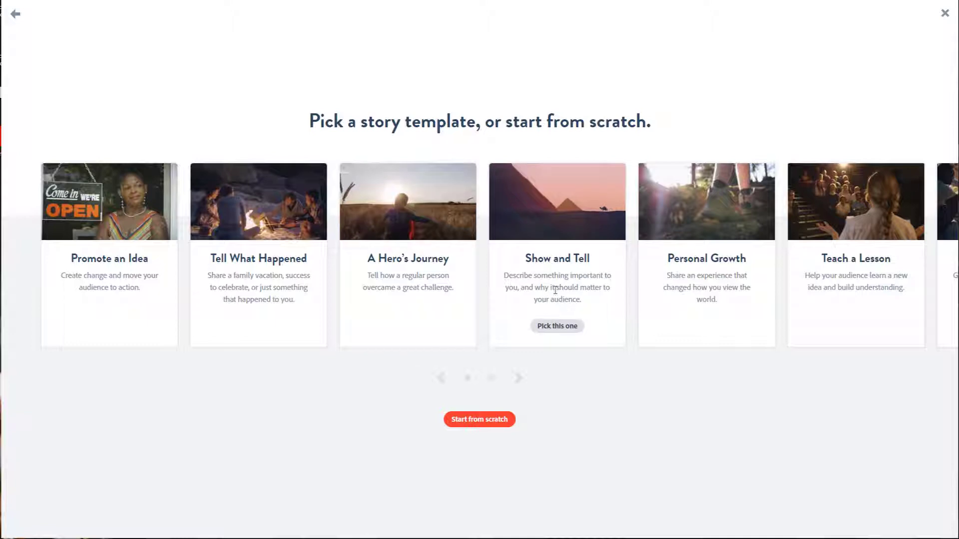
click(556, 328)
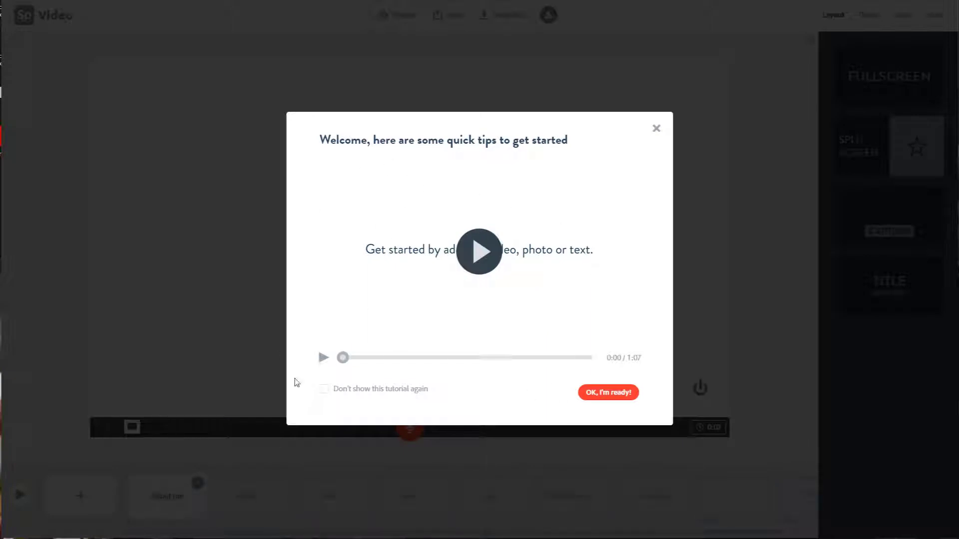
click(655, 131)
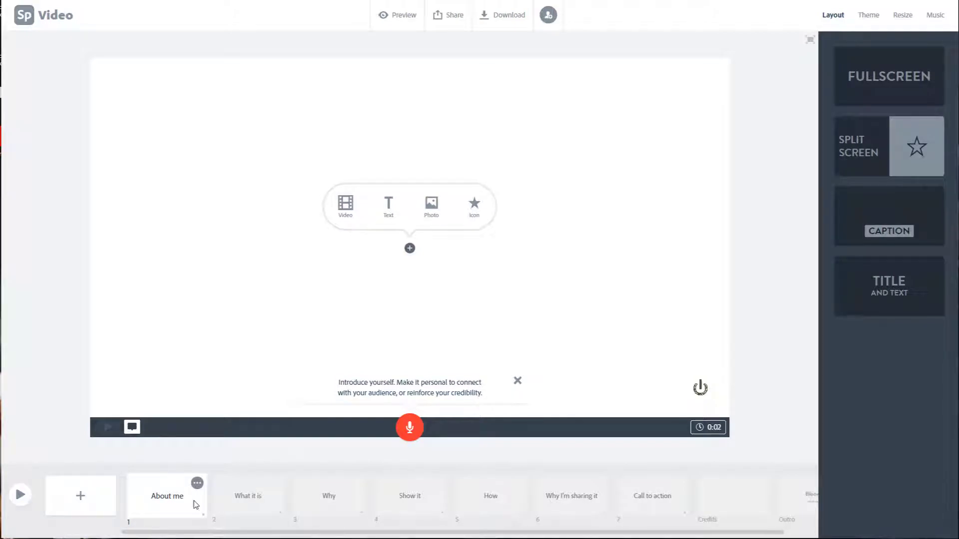
Step: Review the template's prompts on the slides from "What it is" through "Call to action"
click(247, 507)
click(331, 505)
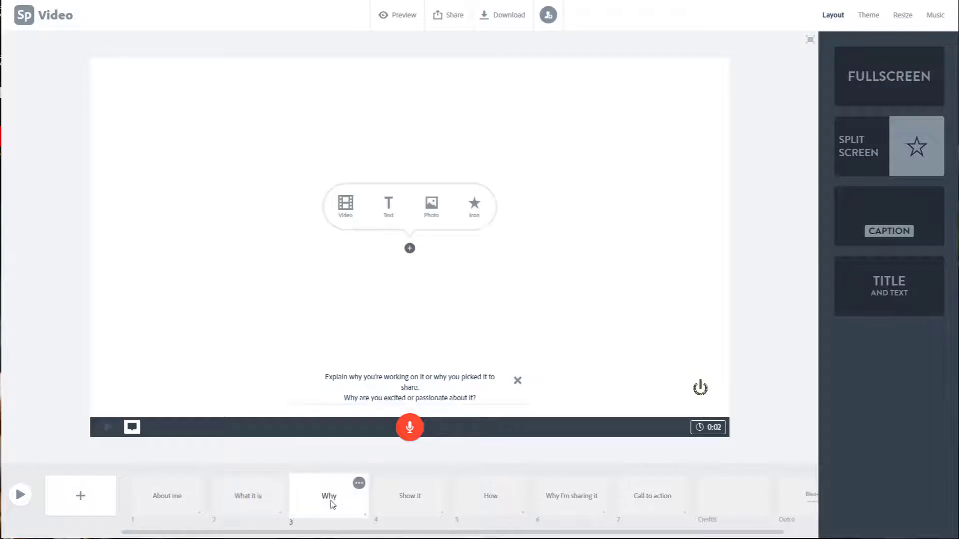
click(418, 499)
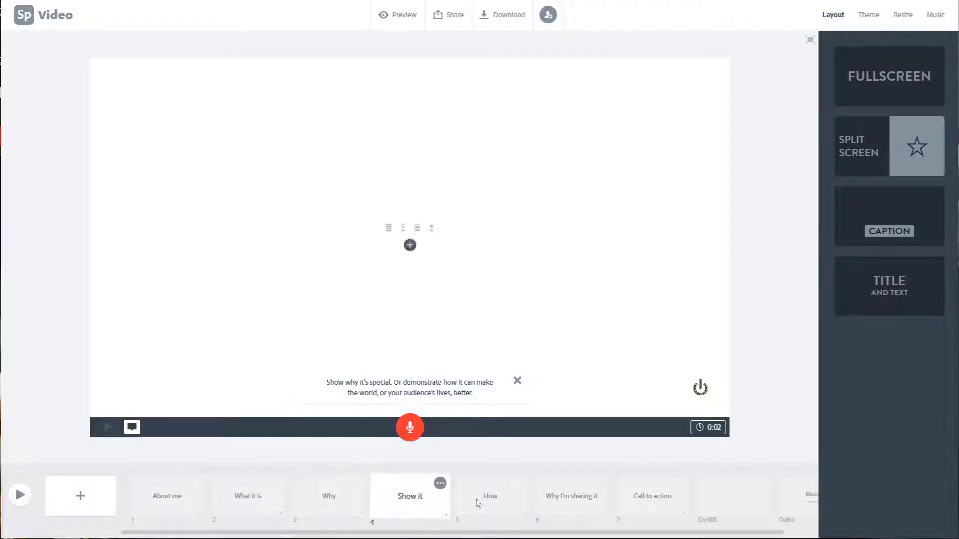
click(489, 498)
click(570, 497)
click(635, 496)
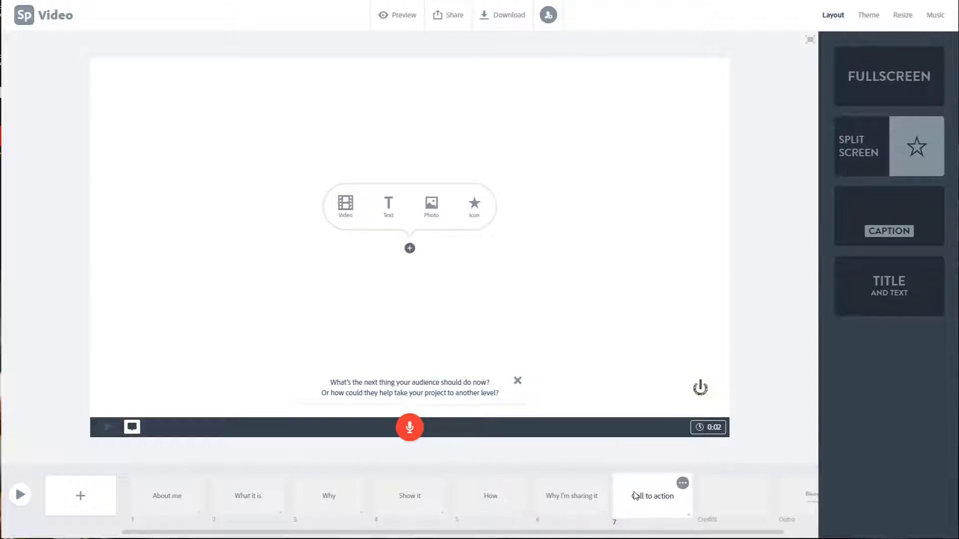
Step: Return to the home page and start another video from scratch, skipping the title prompt and the quick tips
click(24, 20)
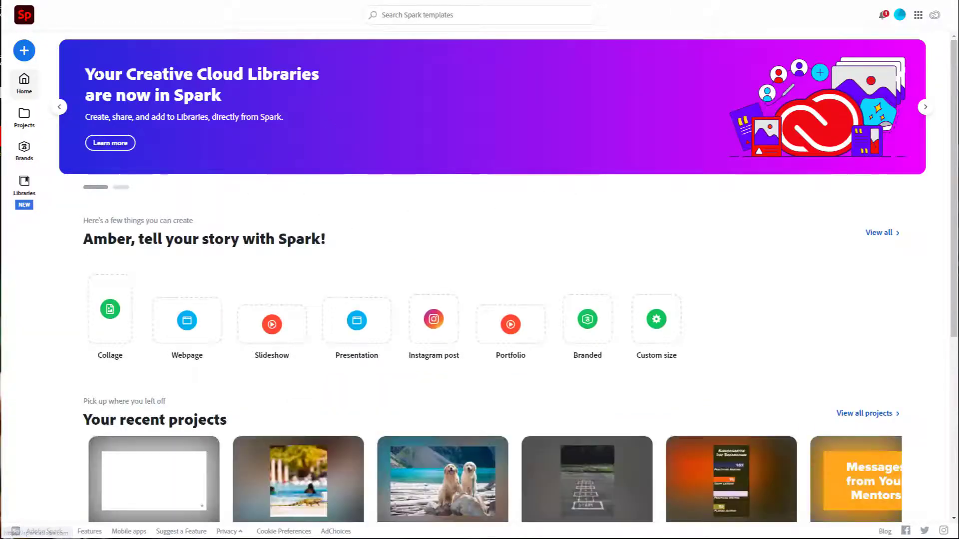
click(24, 50)
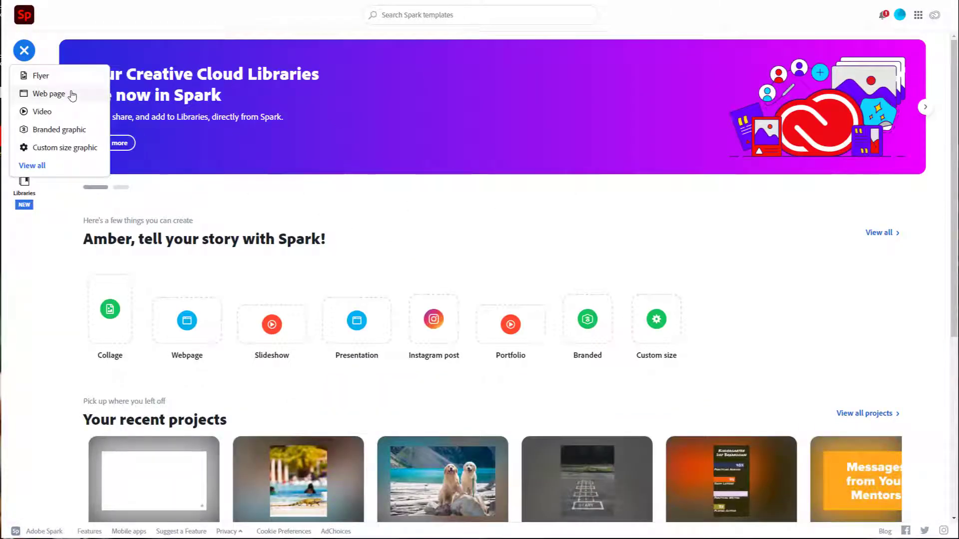
click(72, 114)
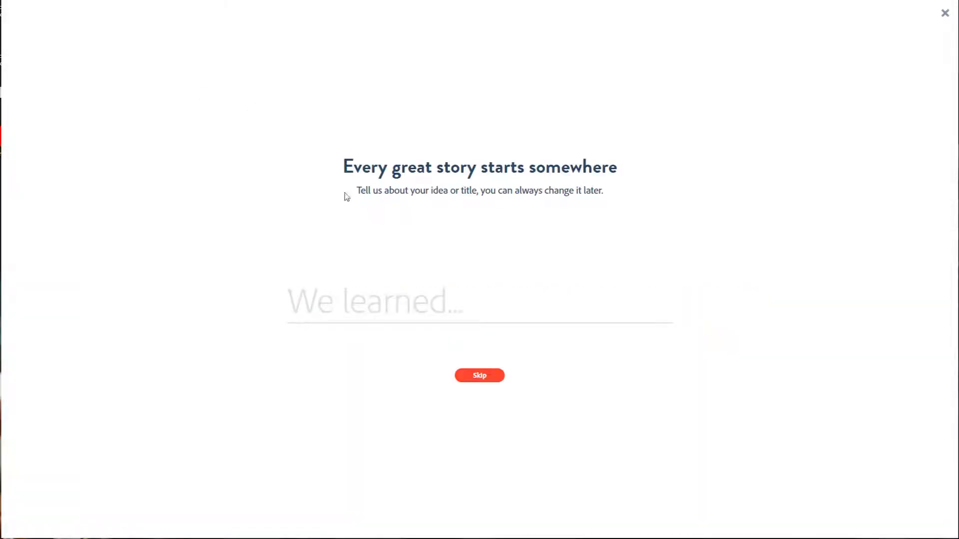
click(483, 380)
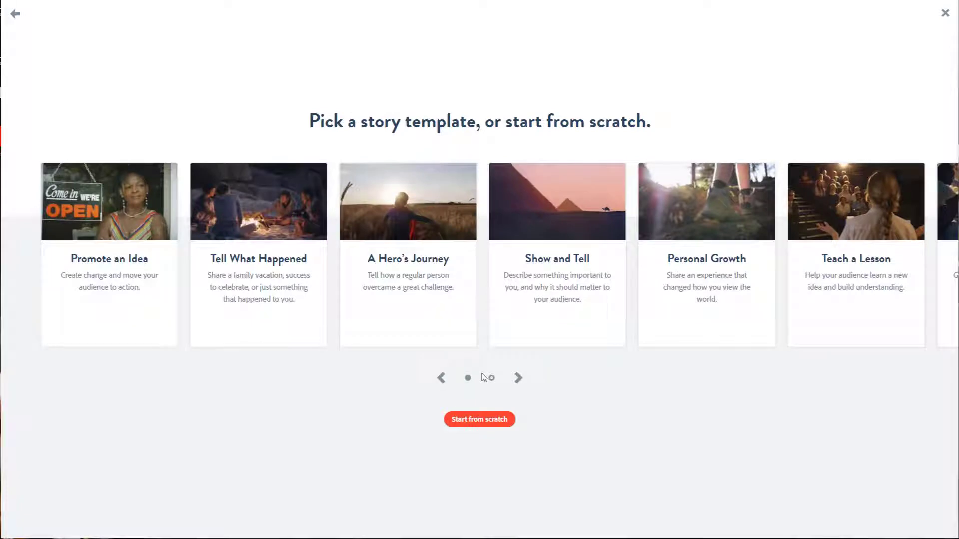
click(480, 420)
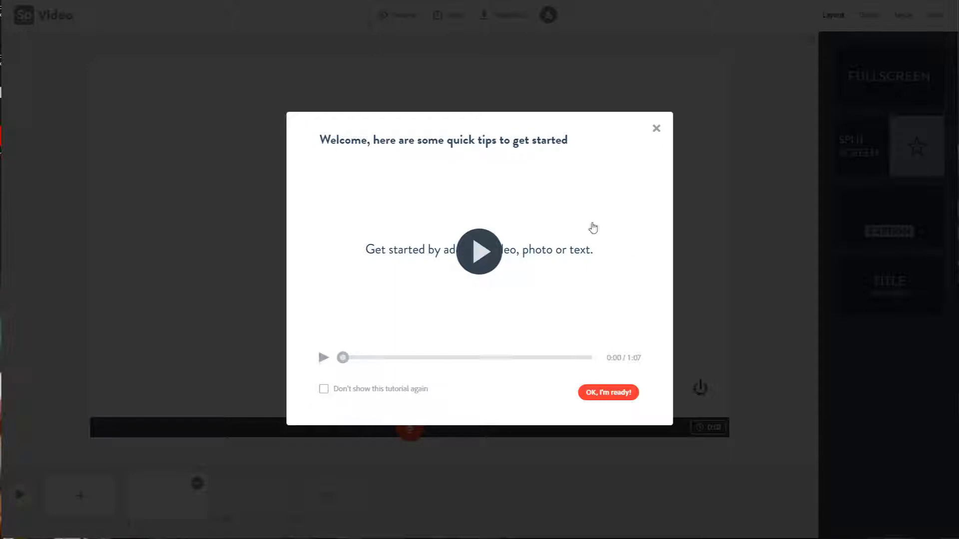
click(657, 129)
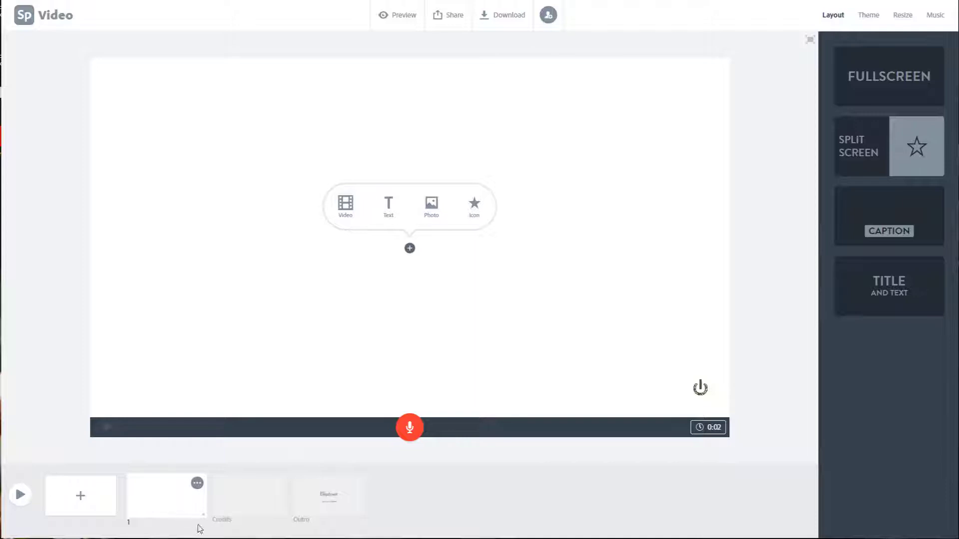
Step: View the Credits and Outro slides of the blank project and return to the first slide
click(231, 515)
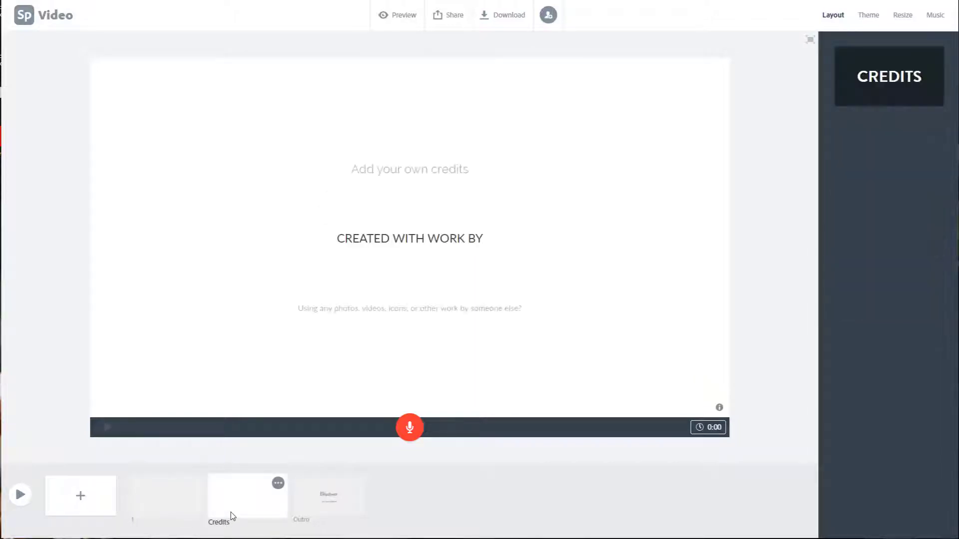
click(308, 514)
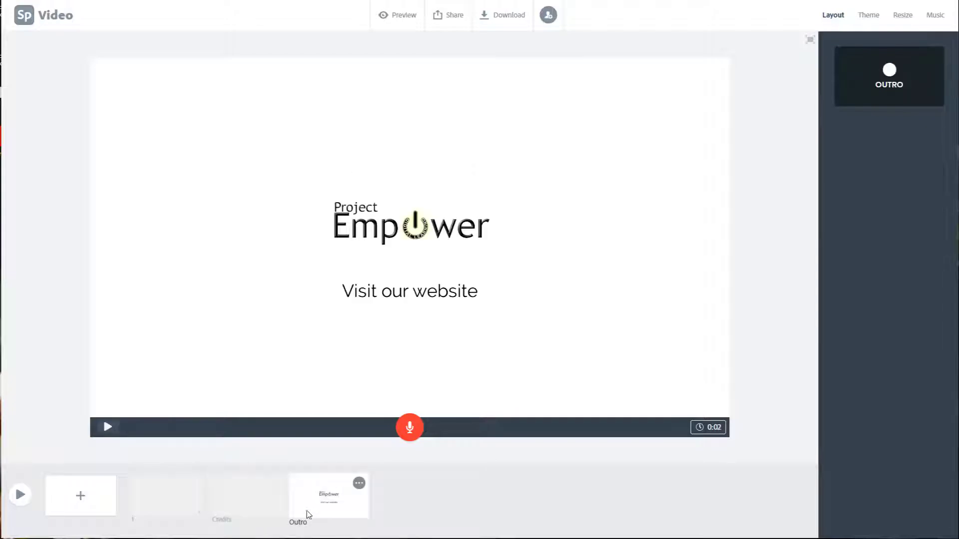
click(159, 517)
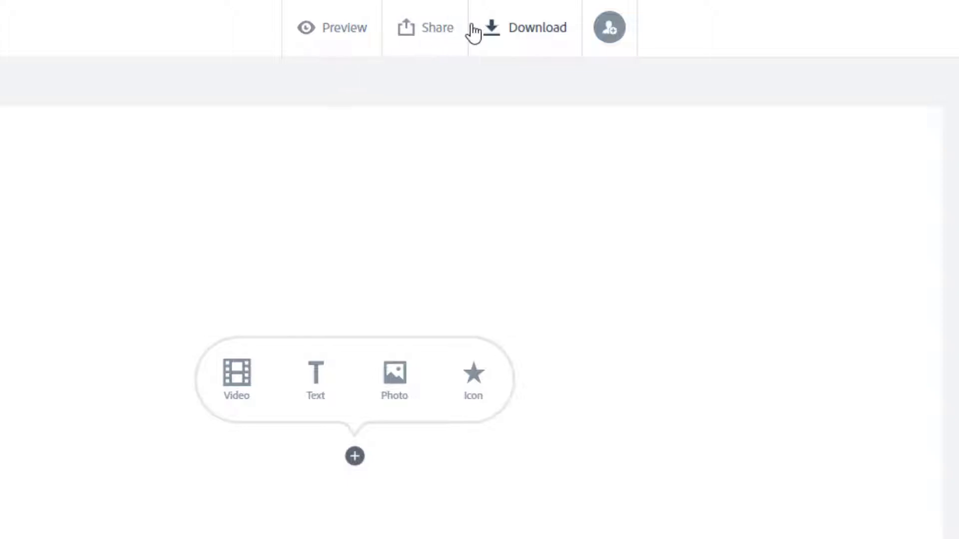
Step: View the sharing options, and start a download of the video and cancel it
click(427, 47)
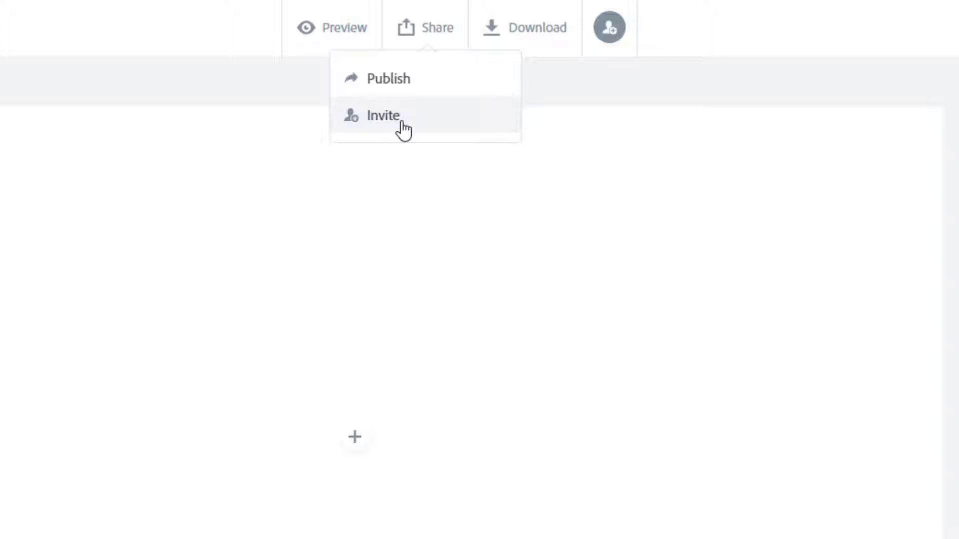
click(540, 39)
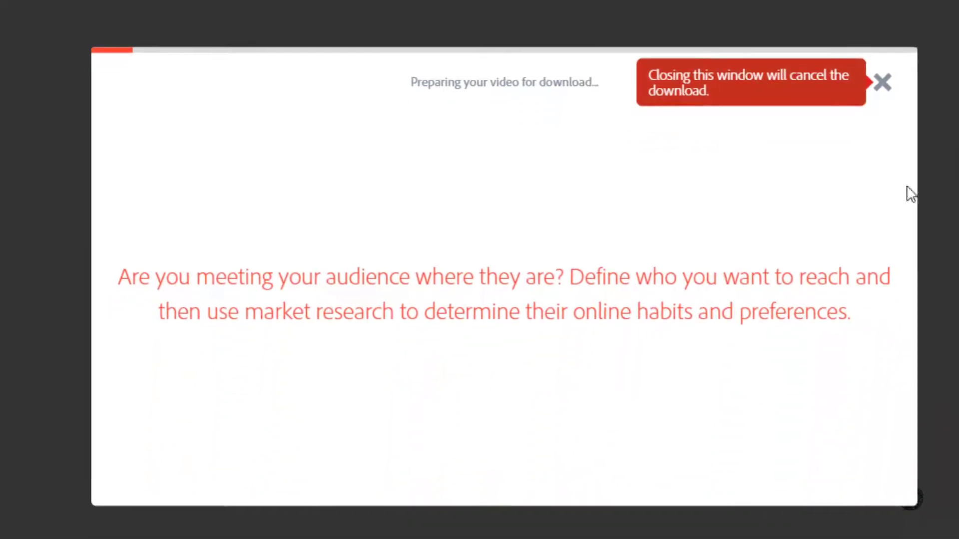
click(881, 98)
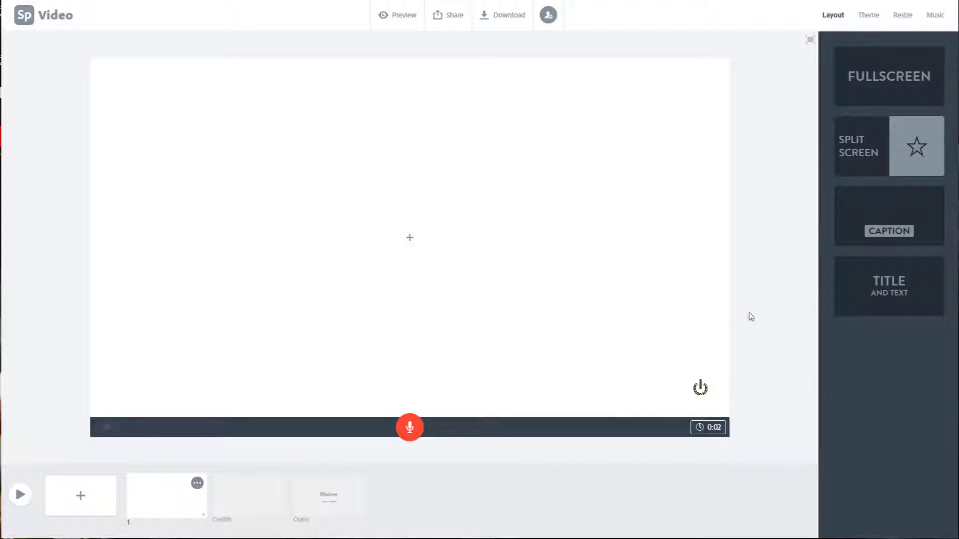
Step: Apply the Title and Text layout to the first slide and add the title "All About Reptiles" with an author byline below
click(885, 282)
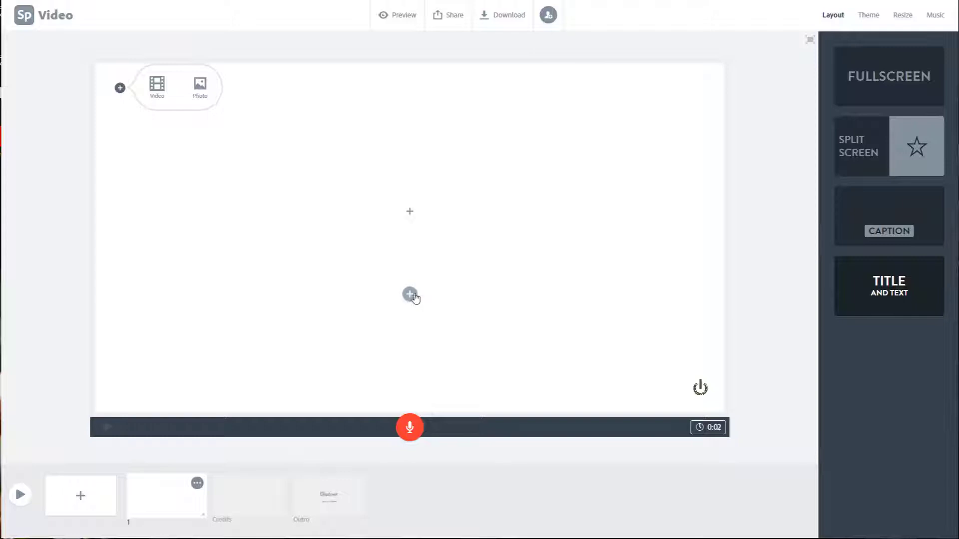
click(410, 212)
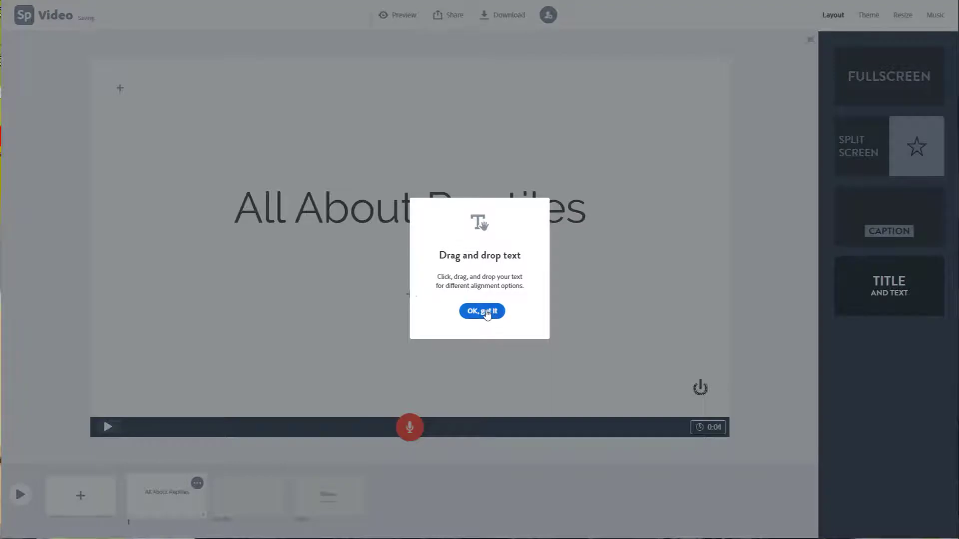
click(484, 313)
click(410, 294)
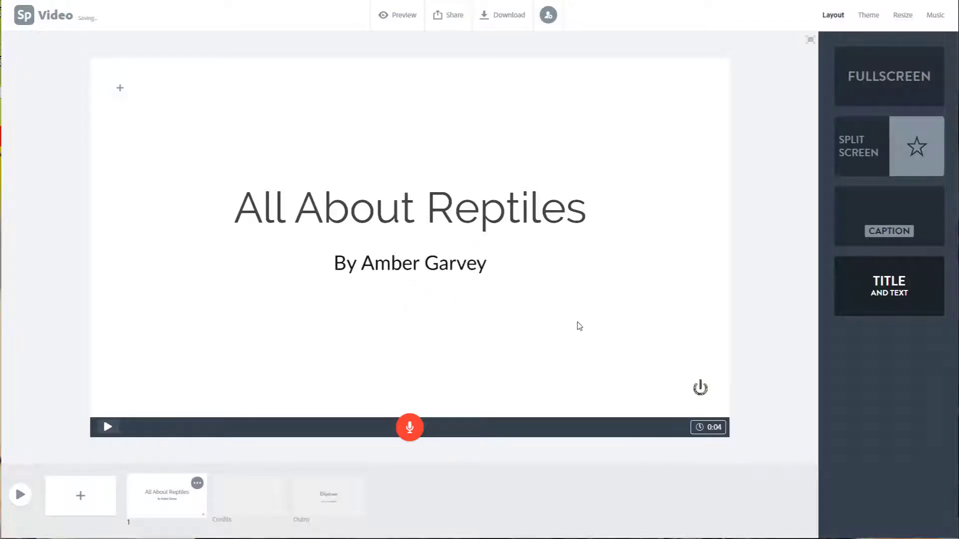
Step: Try a smaller size for the "All About Reptiles" title and make it one size larger than its original
click(426, 214)
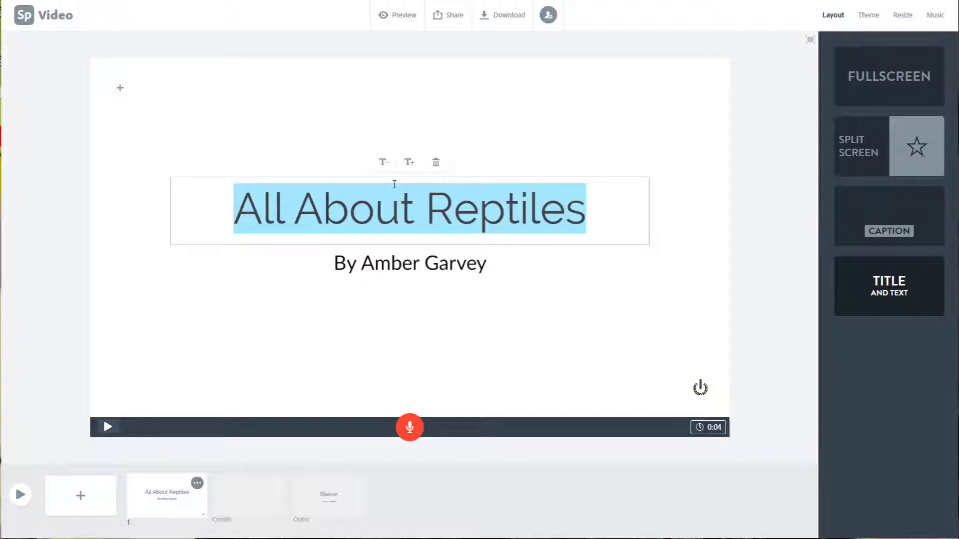
click(387, 167)
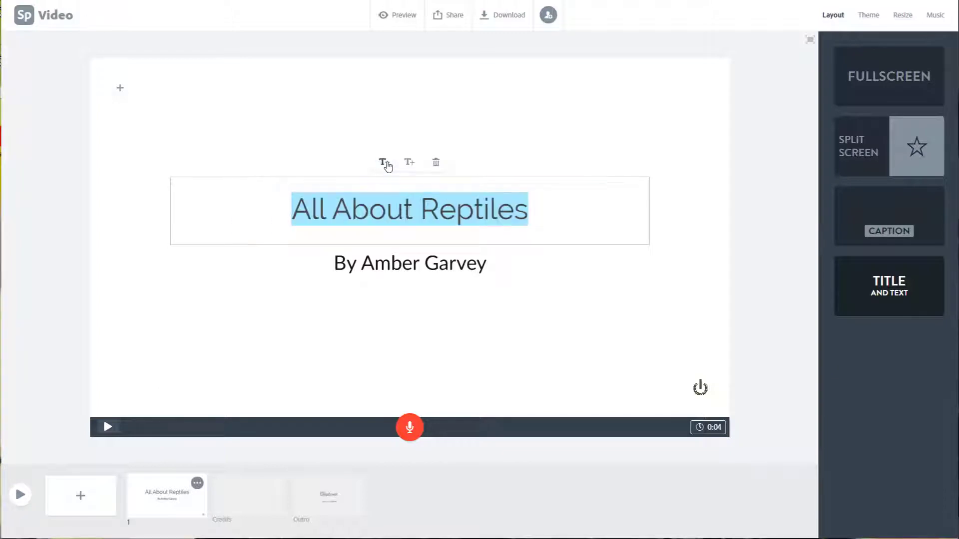
click(410, 165)
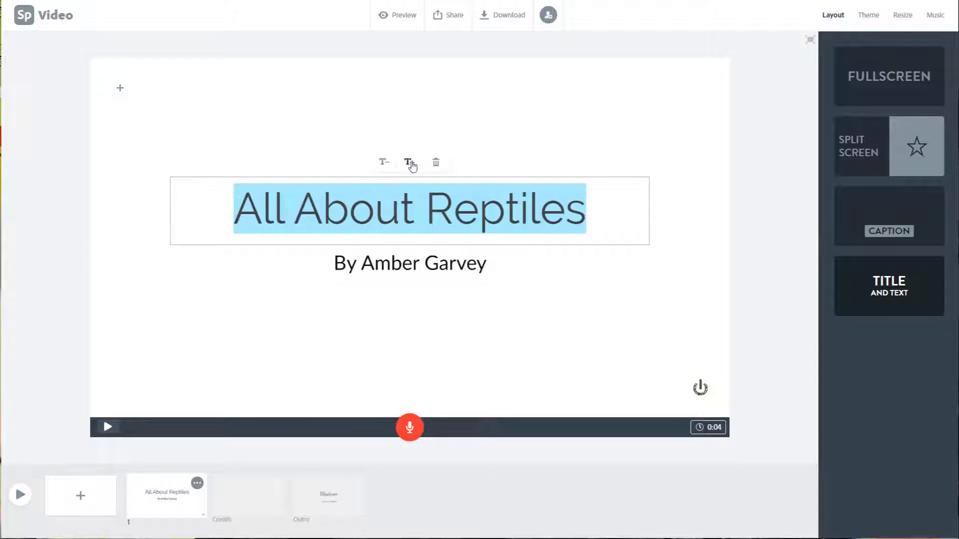
click(412, 167)
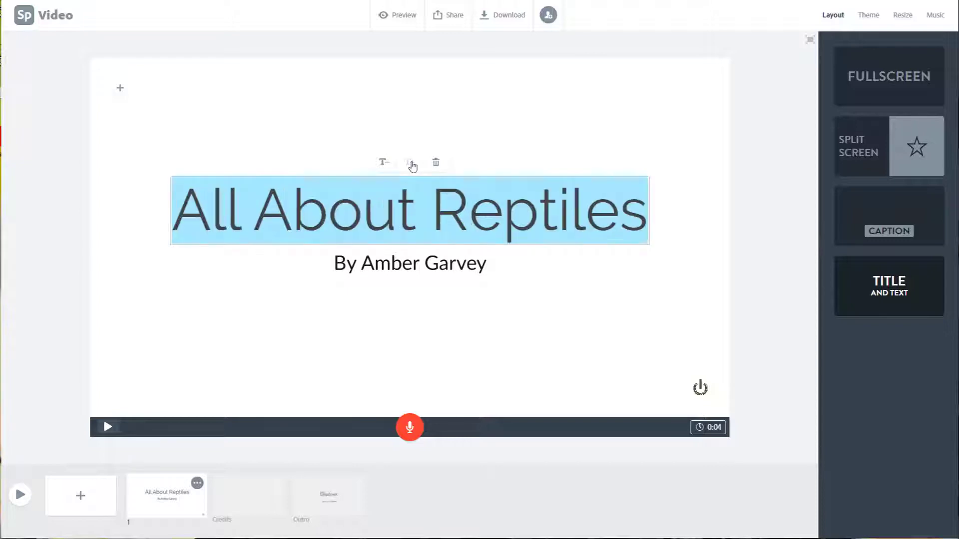
Step: Enlarge the author byline below the title by one size step and deselect it
click(412, 263)
click(409, 240)
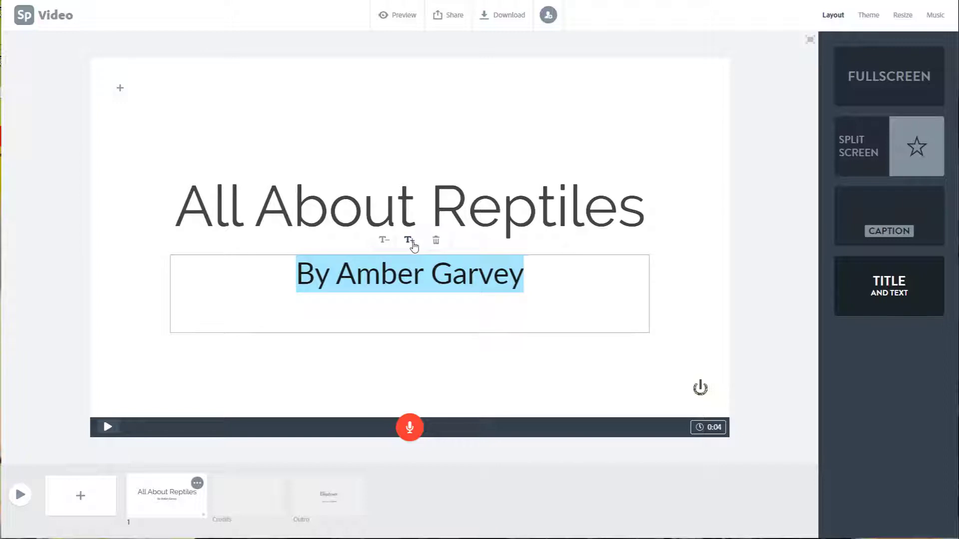
click(664, 293)
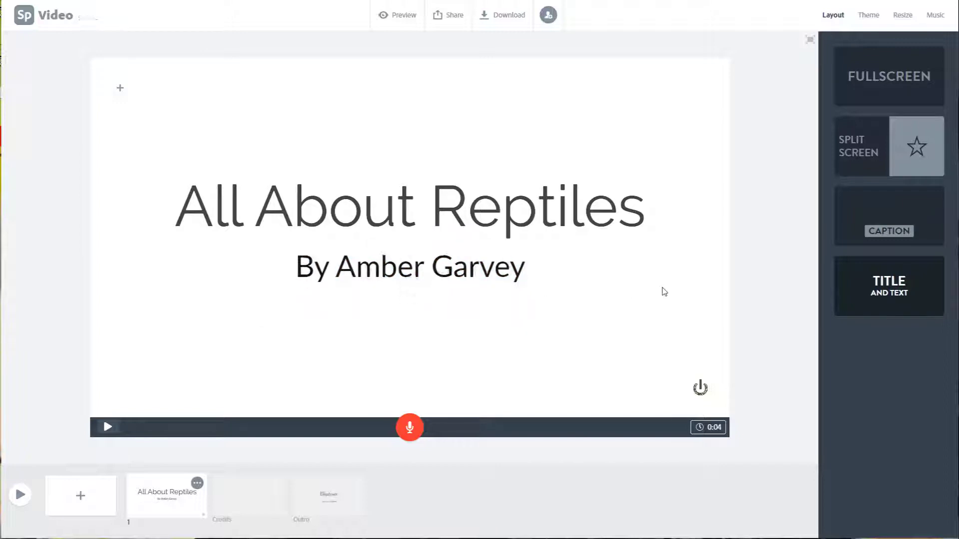
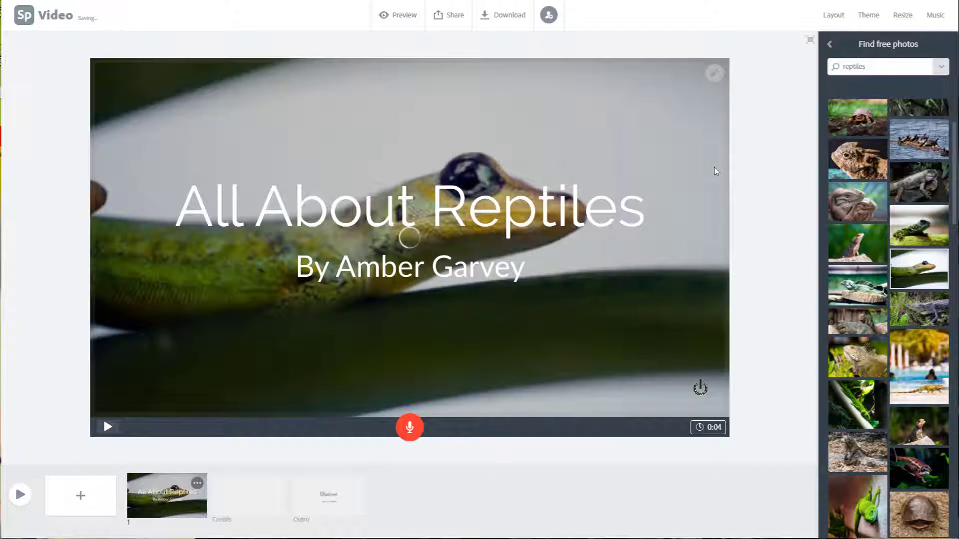
Step: Enlarge the lizard background photo on the title slide by three zoom steps and deselect it
click(750, 189)
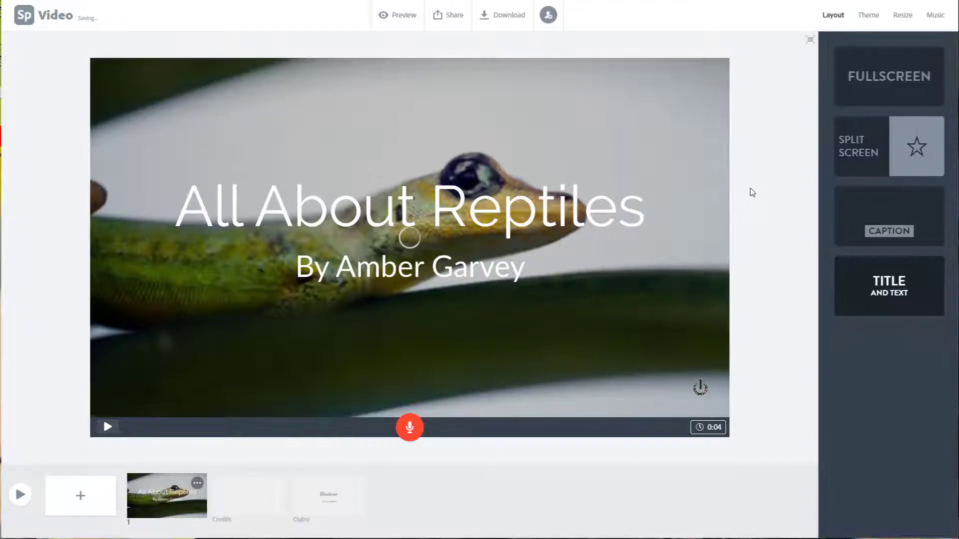
click(702, 116)
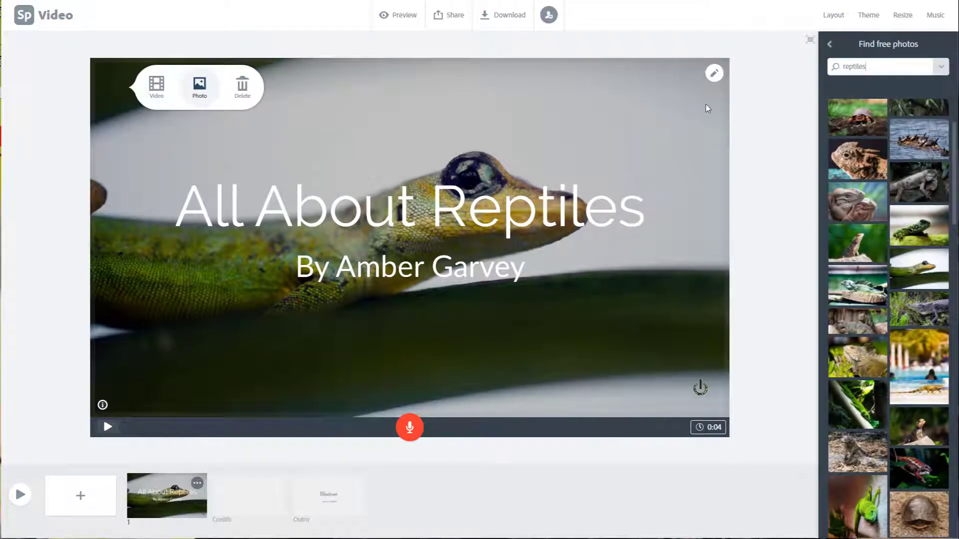
click(715, 75)
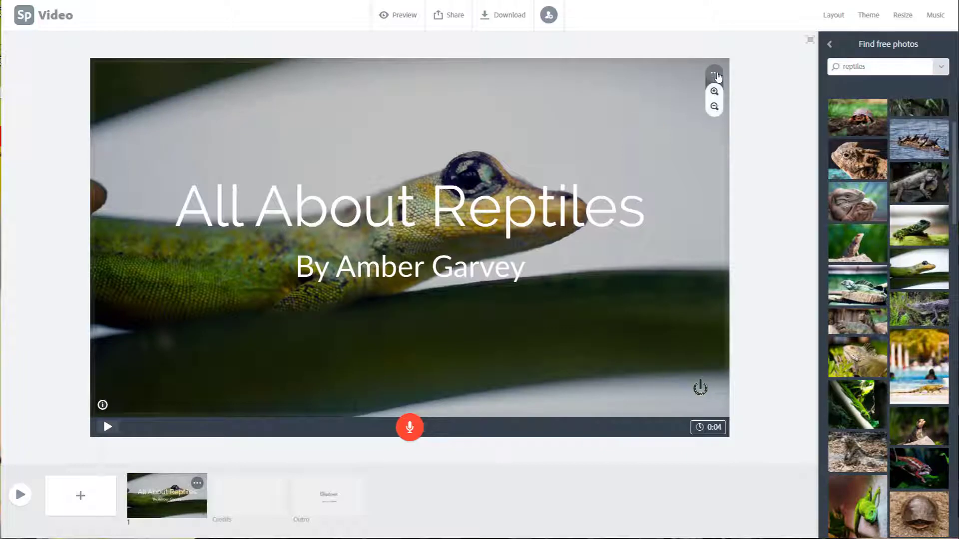
click(714, 92)
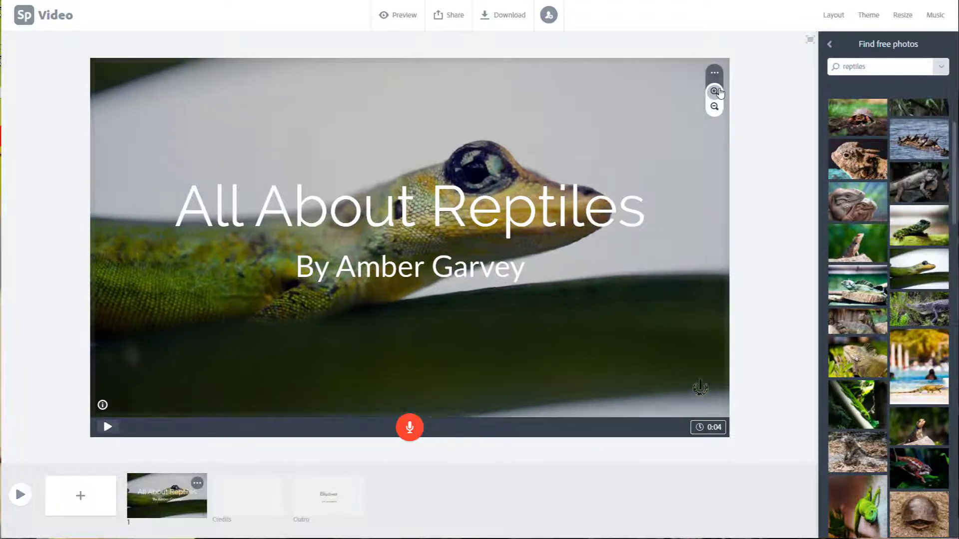
click(715, 91)
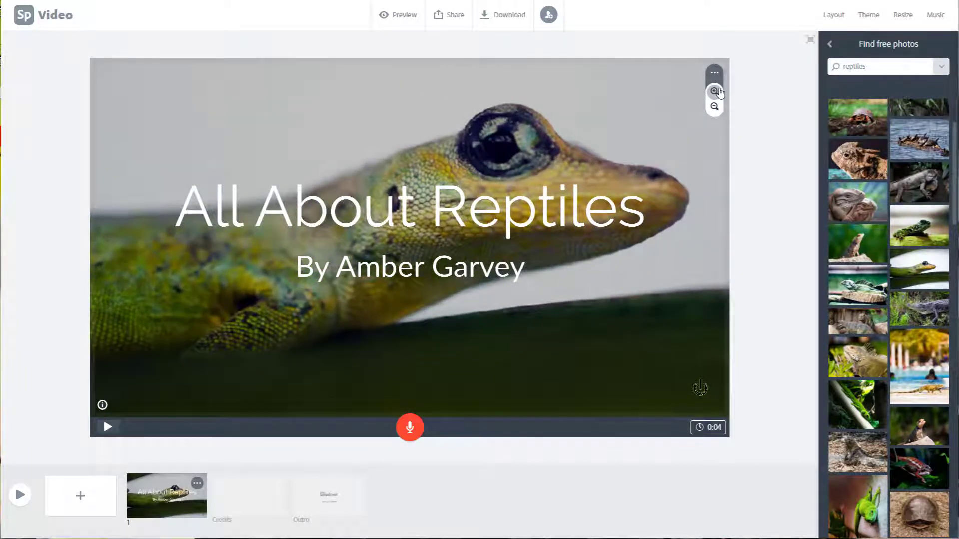
click(715, 91)
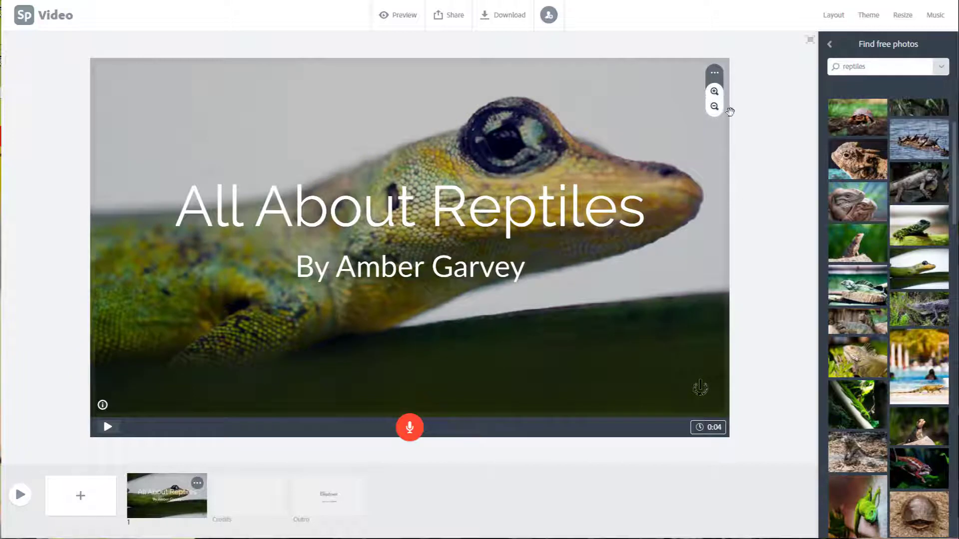
click(744, 132)
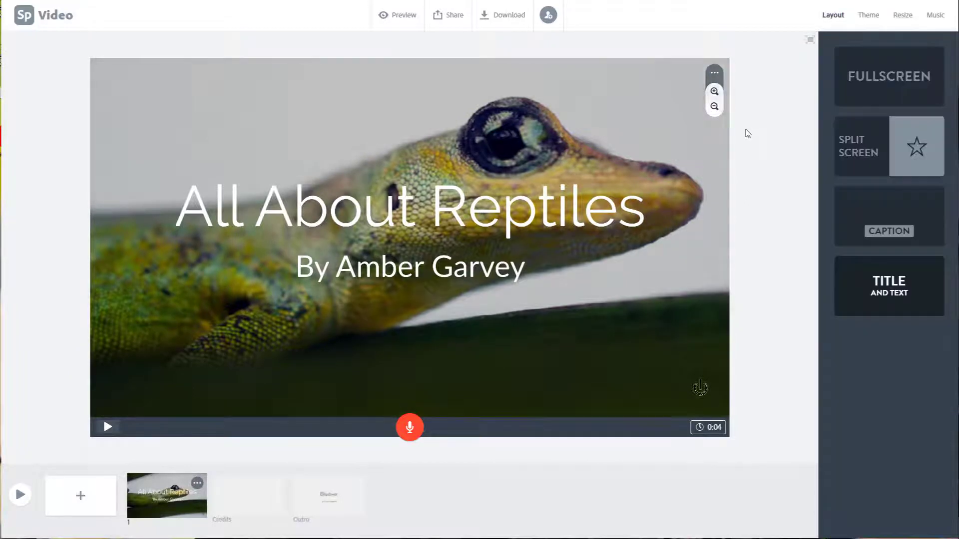
click(188, 118)
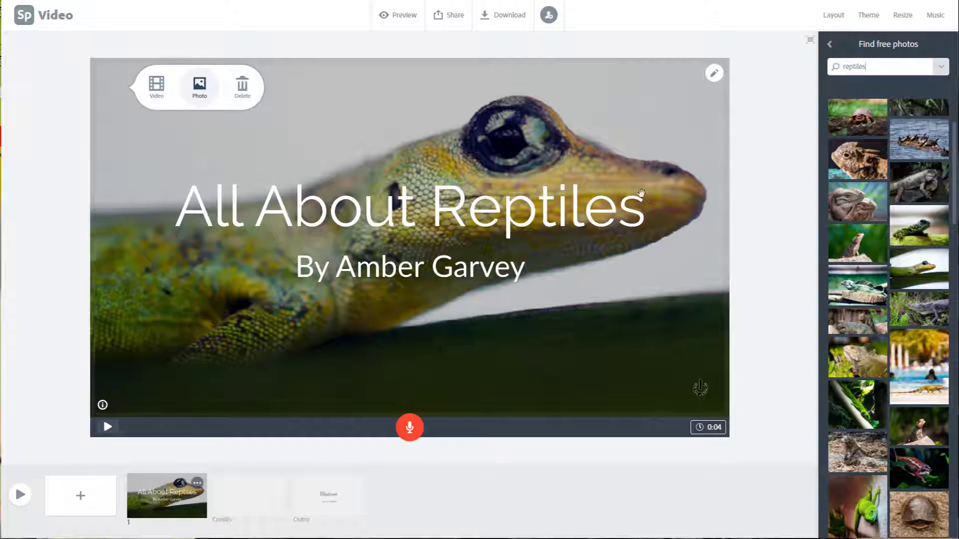
click(753, 262)
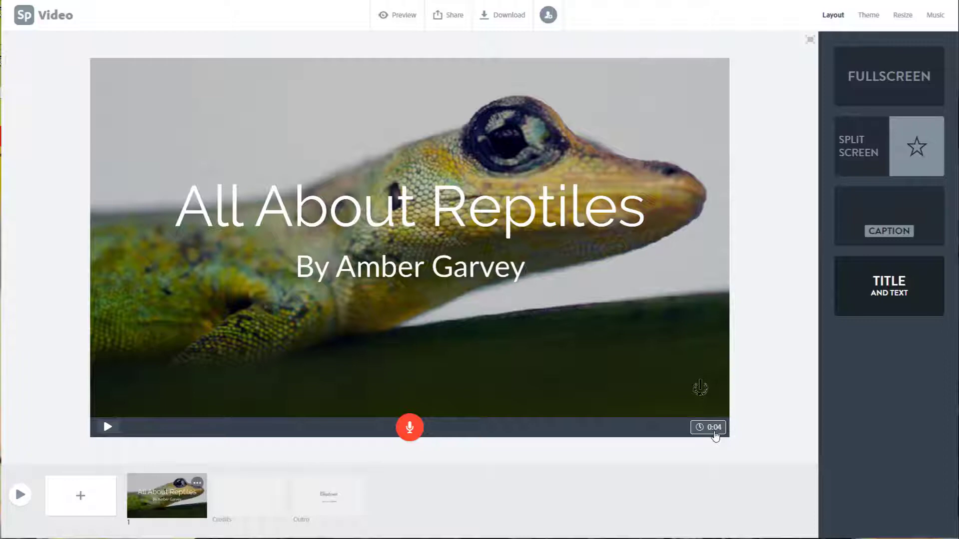
Step: Record a voice narration for the title slide and play the slide back to check it
click(408, 431)
drag(413, 430, 414, 430)
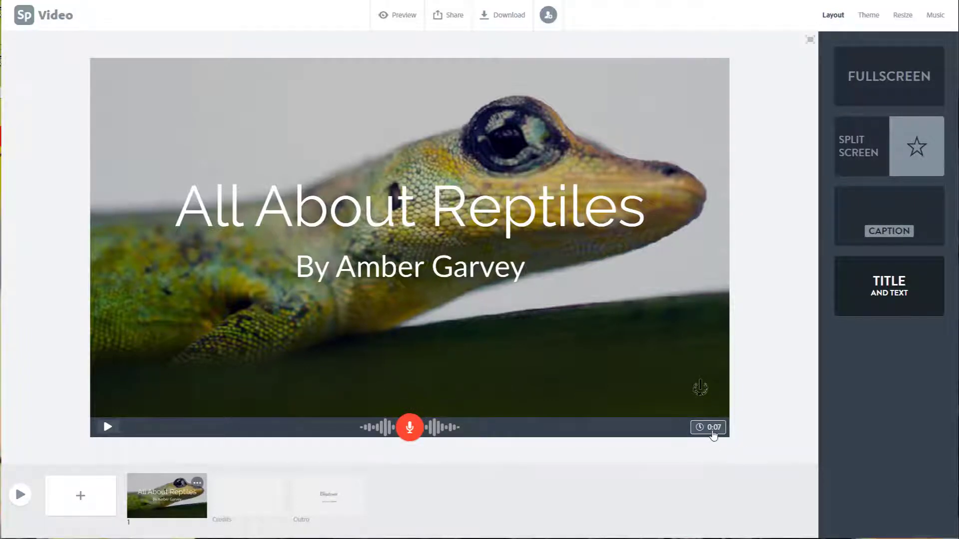
click(107, 428)
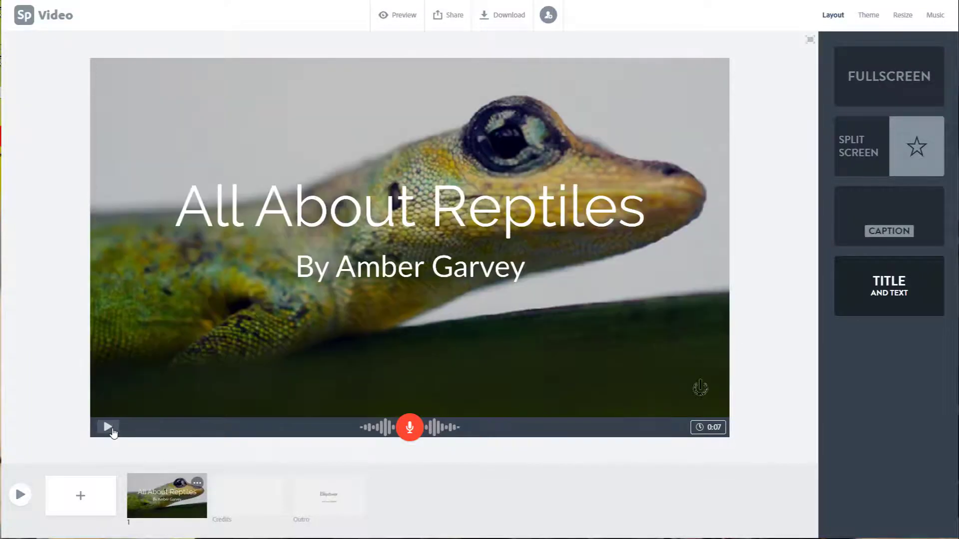
click(114, 433)
click(113, 432)
Step: Add a second slide with the Fullscreen layout, and start a video upload for it and cancel it
click(97, 496)
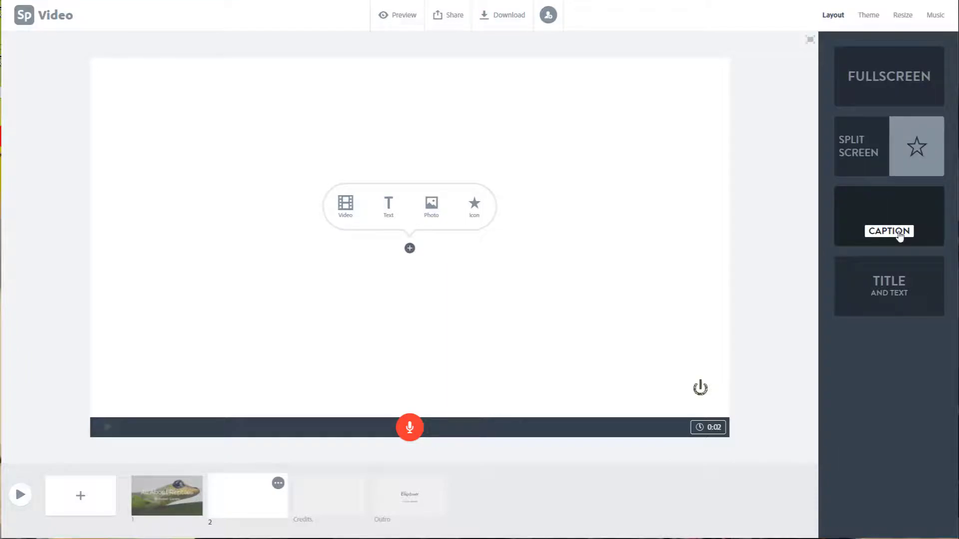
click(882, 96)
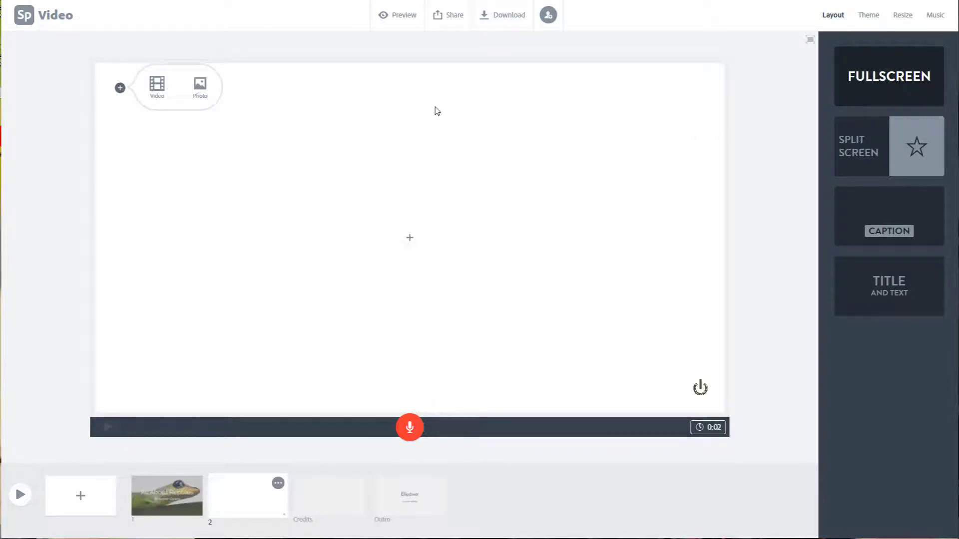
click(154, 98)
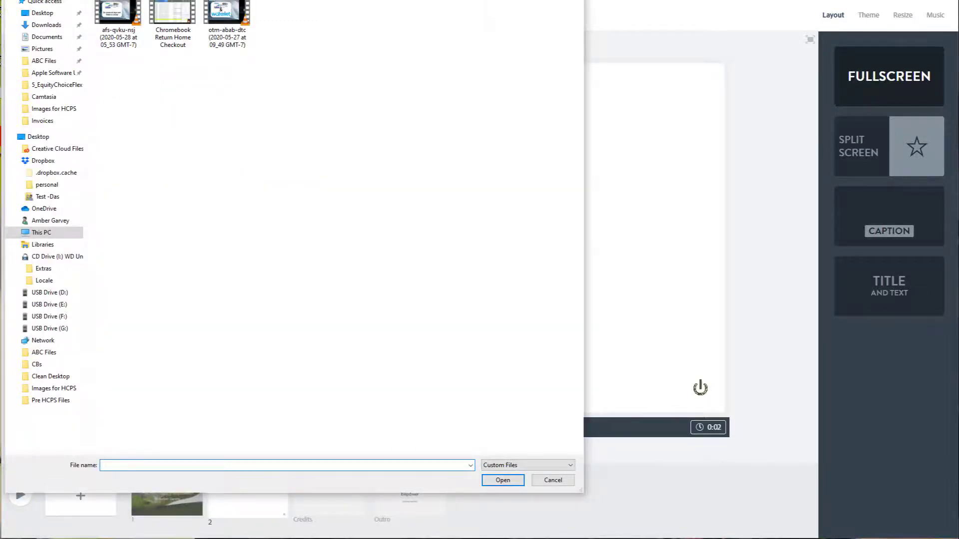
key(Escape)
Step: Fill the second slide with the free photo of the brown turtle facing forward on gravel from the reptiles results
click(199, 90)
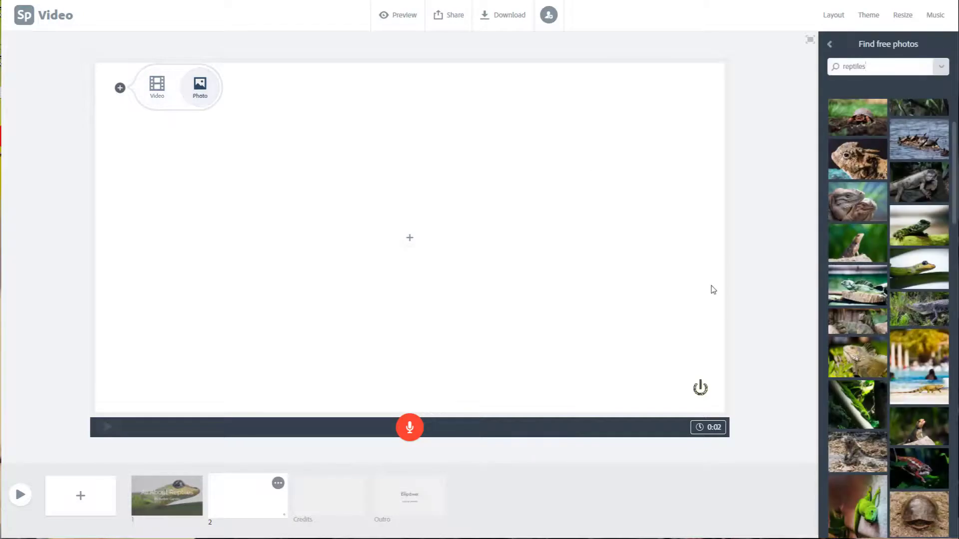
scroll(884, 322, down, 4)
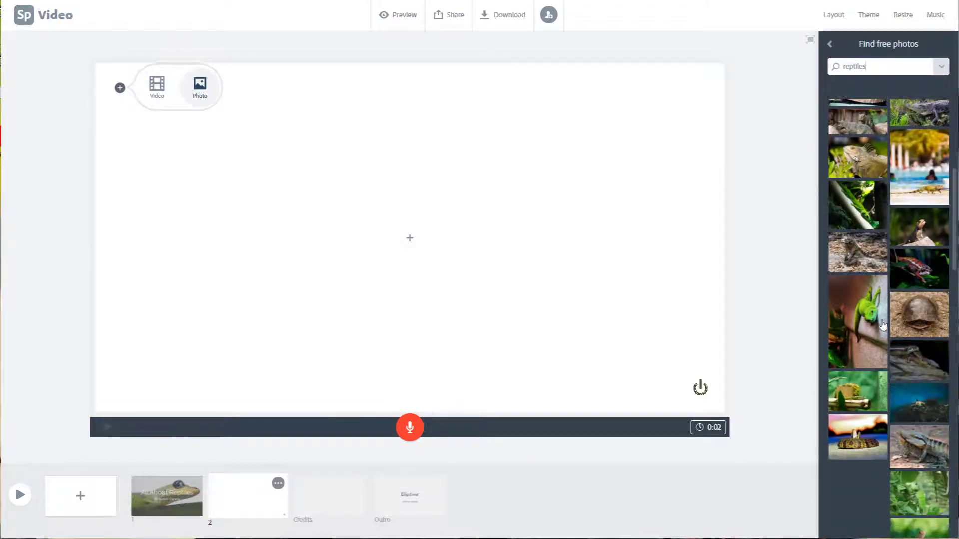
scroll(883, 322, down, 2)
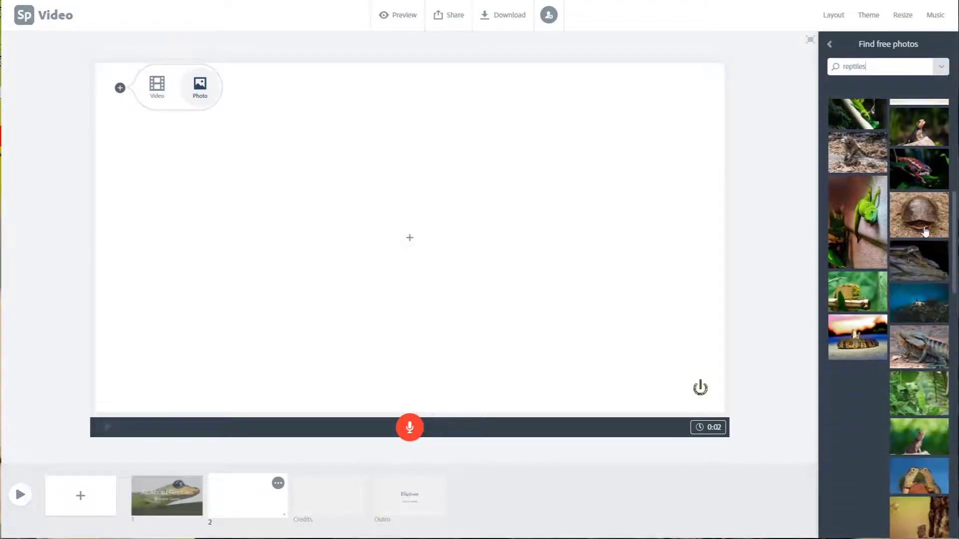
click(929, 216)
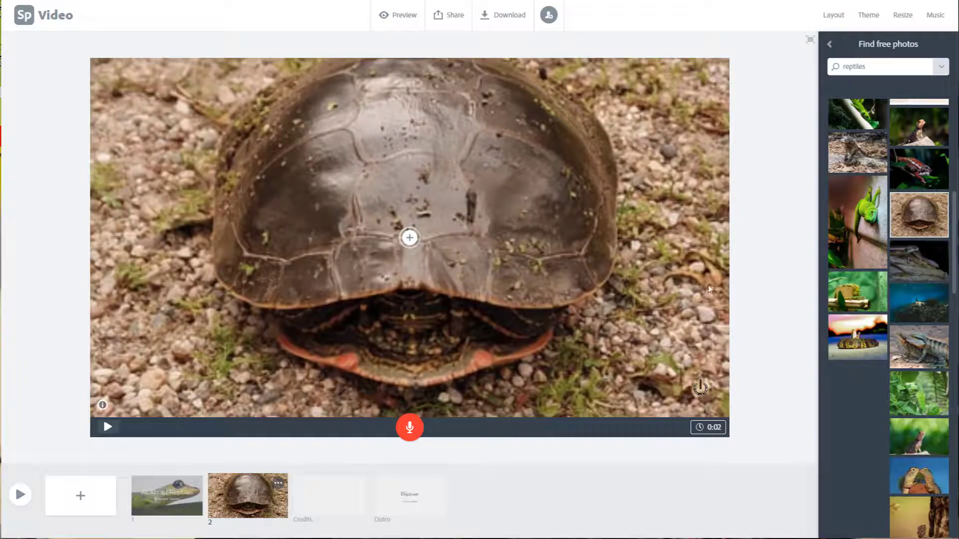
Step: Add the text "Turtles are one type of reptile. They live in a shell home that is also used for protection." over the turtle photo
click(410, 241)
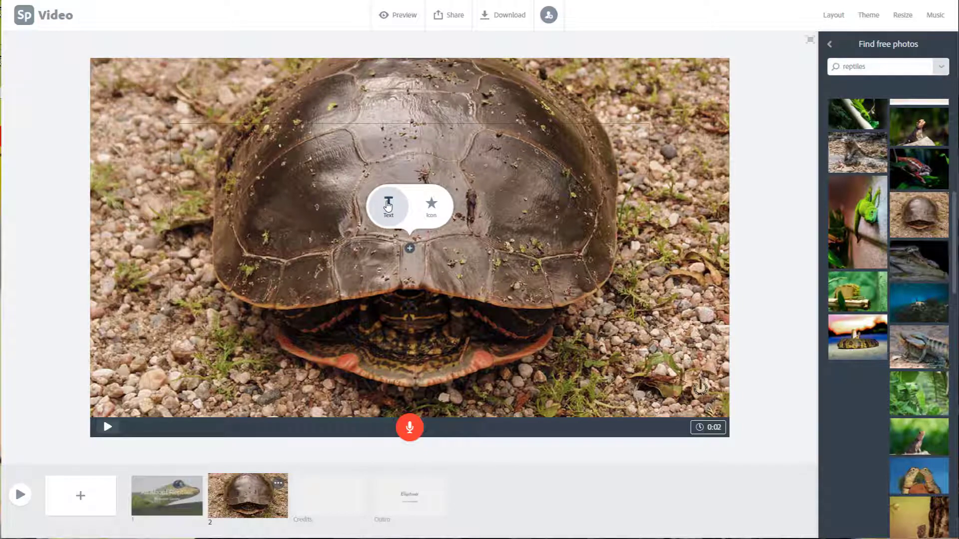
click(388, 206)
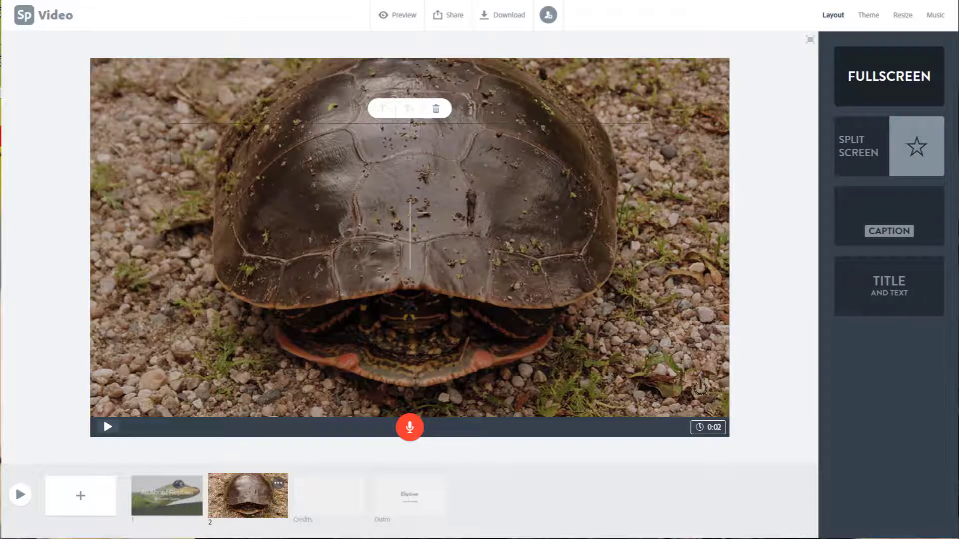
key(ctrl+v)
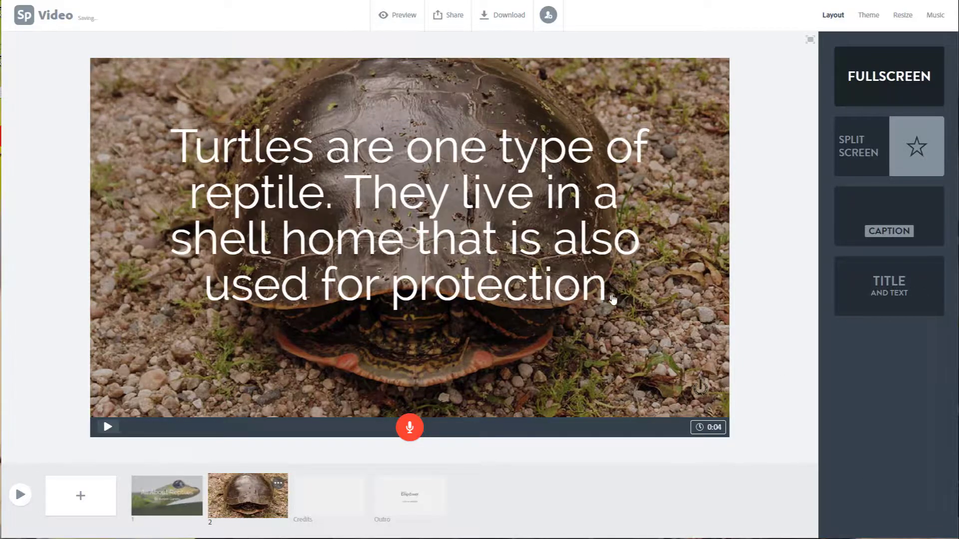
Step: Shrink the text on the turtle slide, enlarge it again by one size step, and deselect it
click(559, 256)
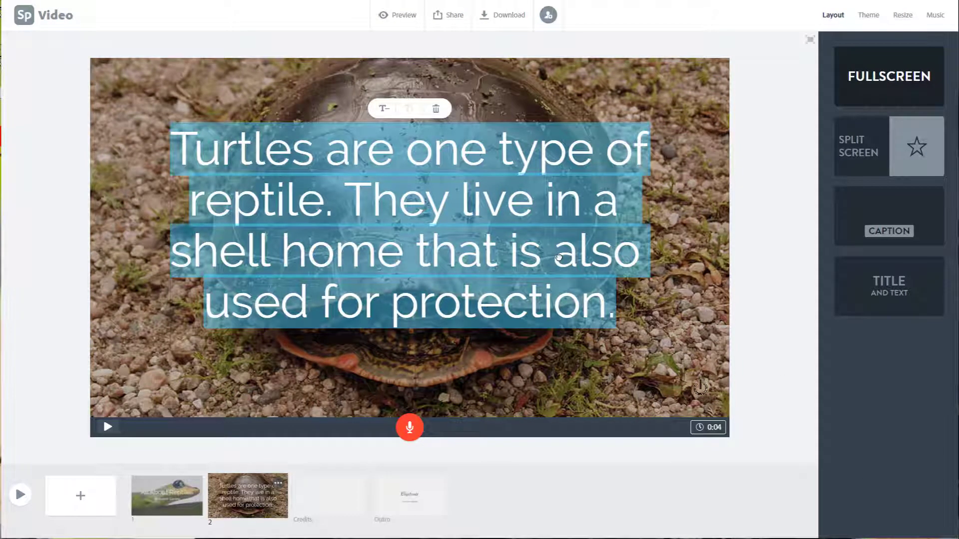
click(383, 109)
click(383, 110)
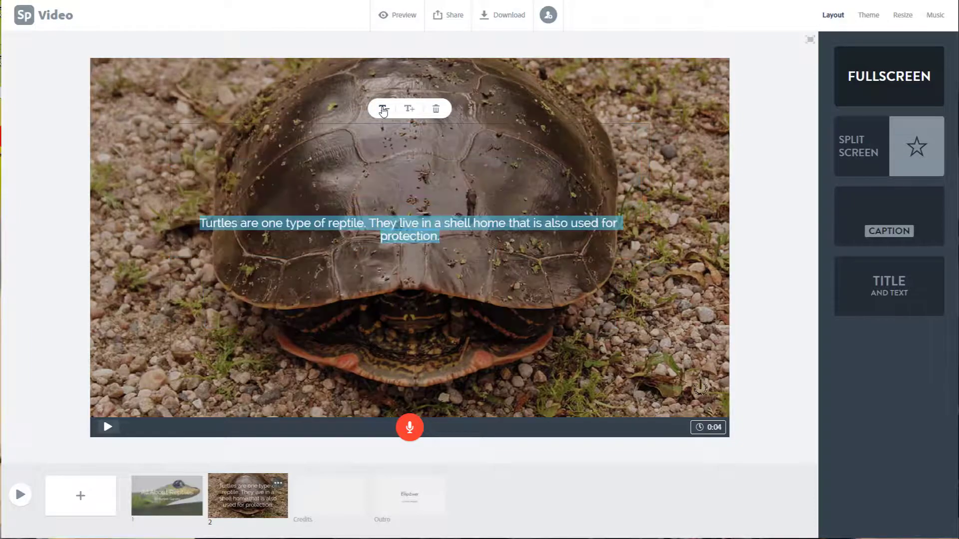
click(409, 109)
click(409, 110)
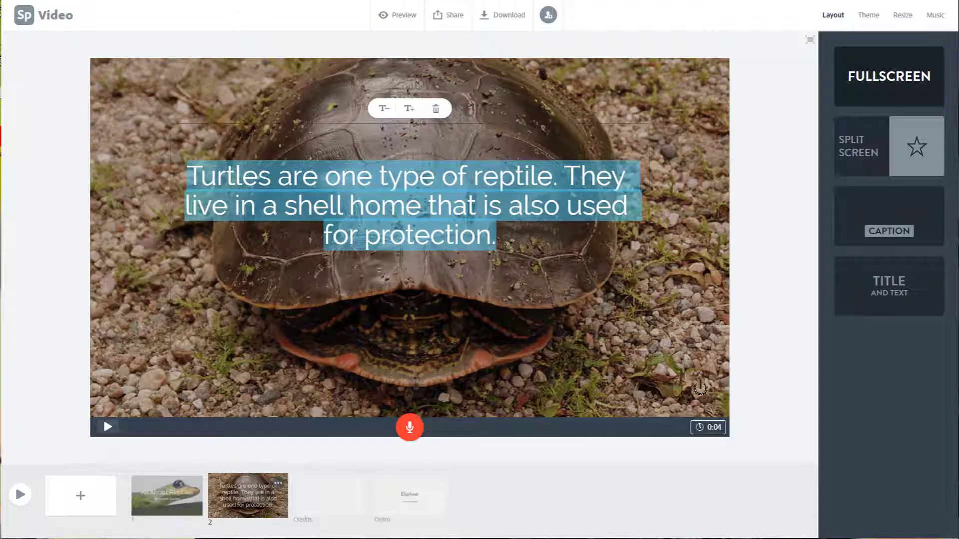
click(684, 298)
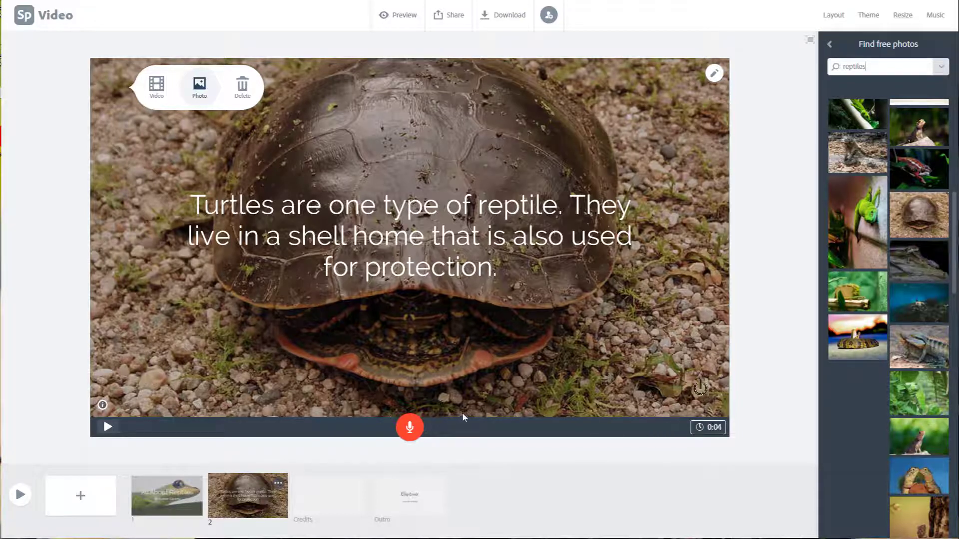
Step: Set the turtle slide's duration to 6 seconds
click(709, 428)
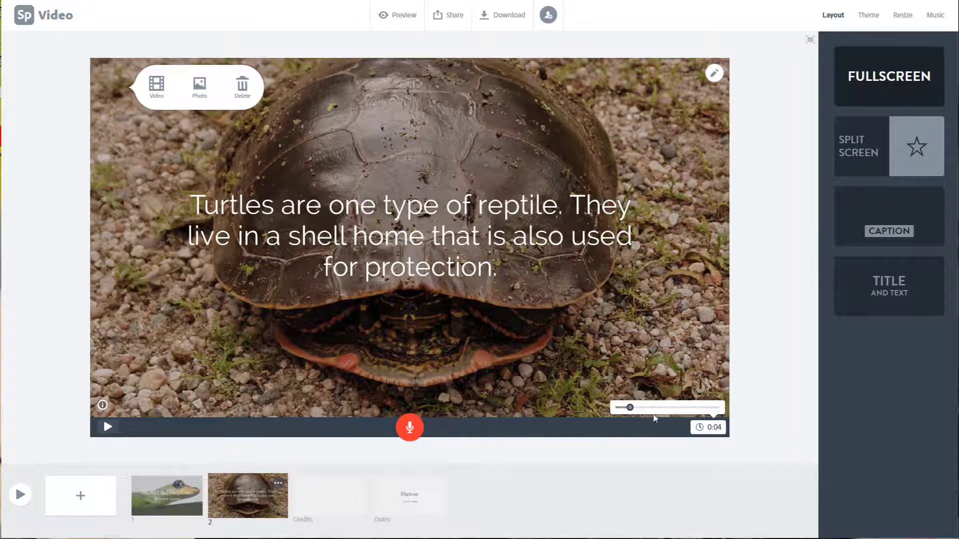
mouse_move(630, 409)
mouse_down()
mouse_move(648, 409)
mouse_move(638, 409)
mouse_up()
click(642, 429)
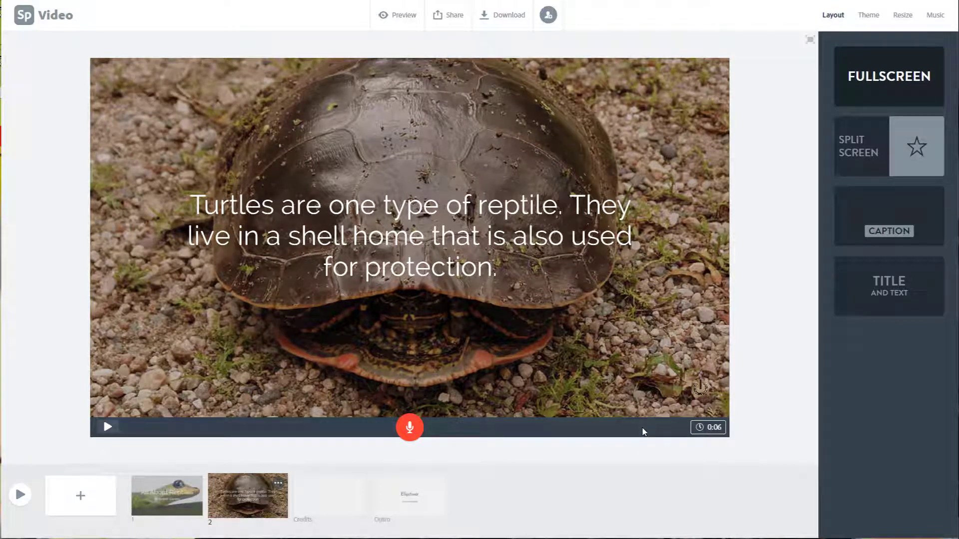
Step: Add a third slide with the Split Screen layout, and place the patterned-shell turtle icon from the reptiles results in its left half
click(81, 497)
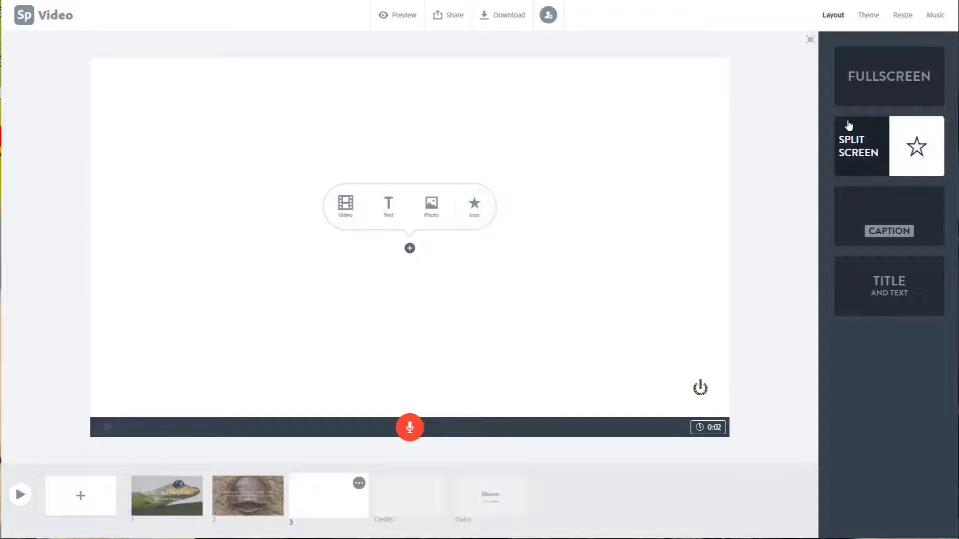
click(878, 149)
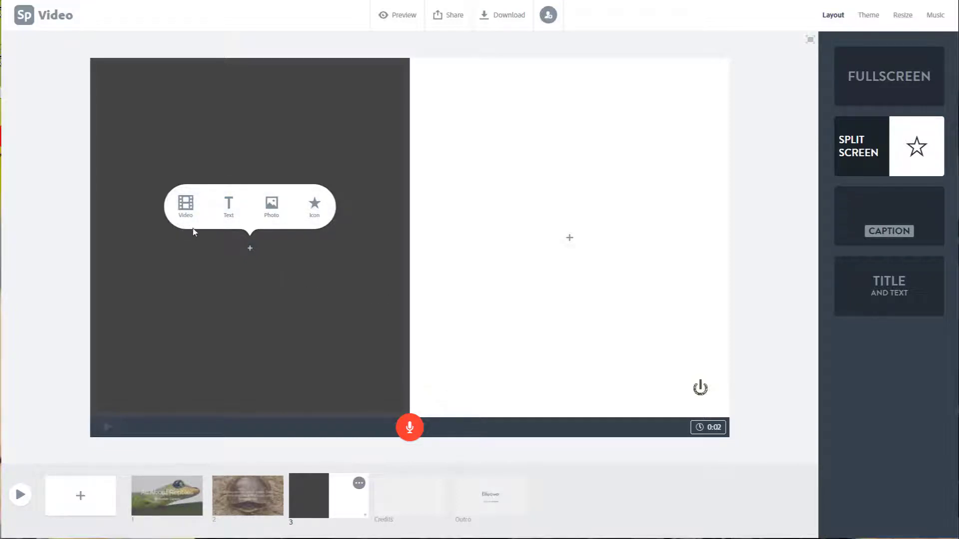
click(326, 221)
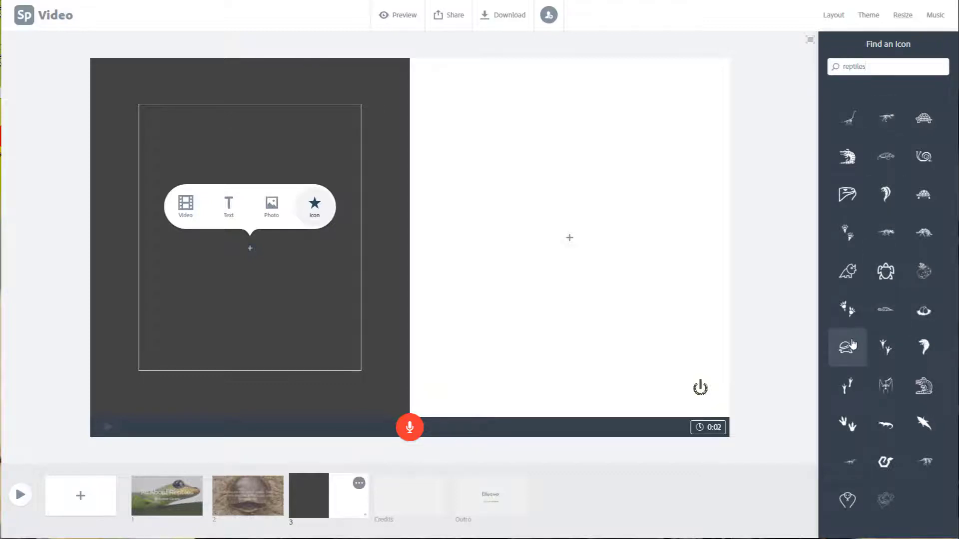
click(933, 127)
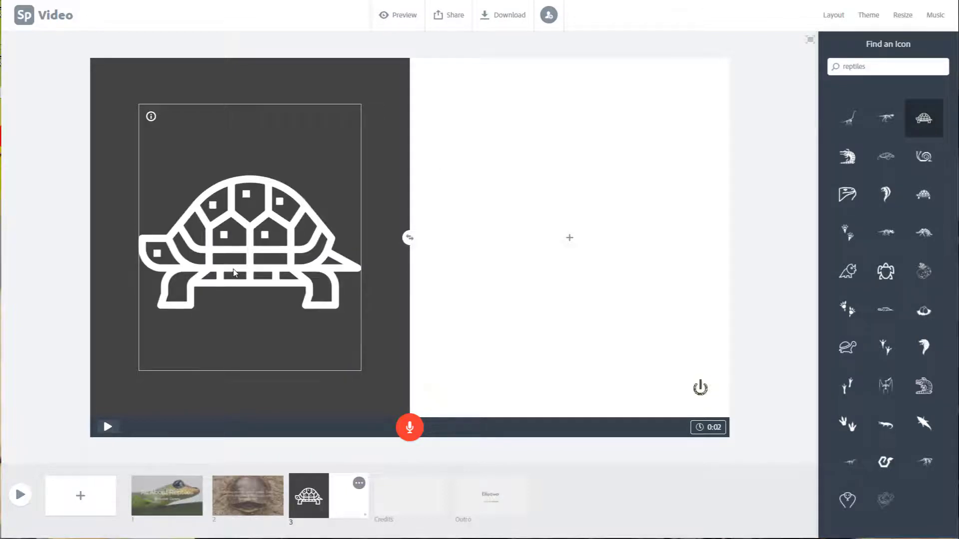
mouse_move(150, 118)
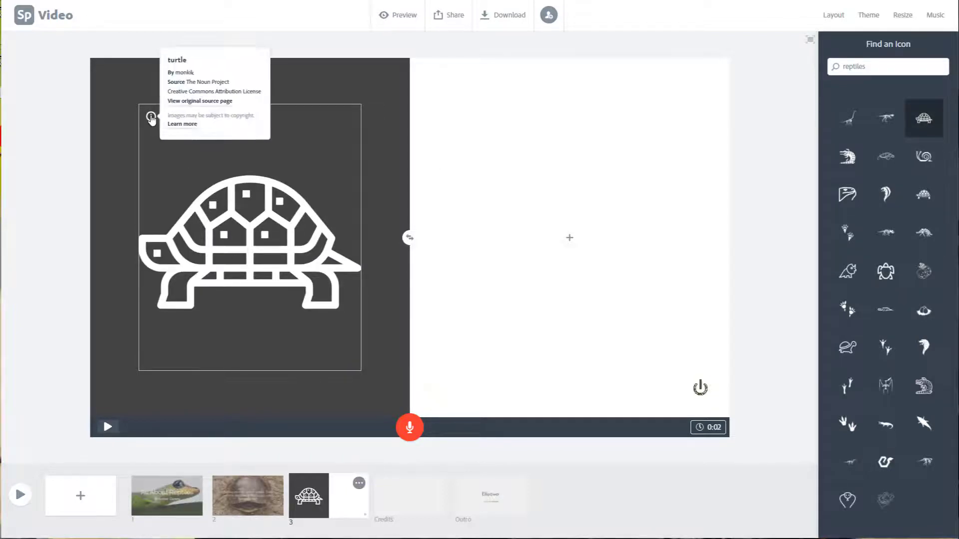
click(310, 120)
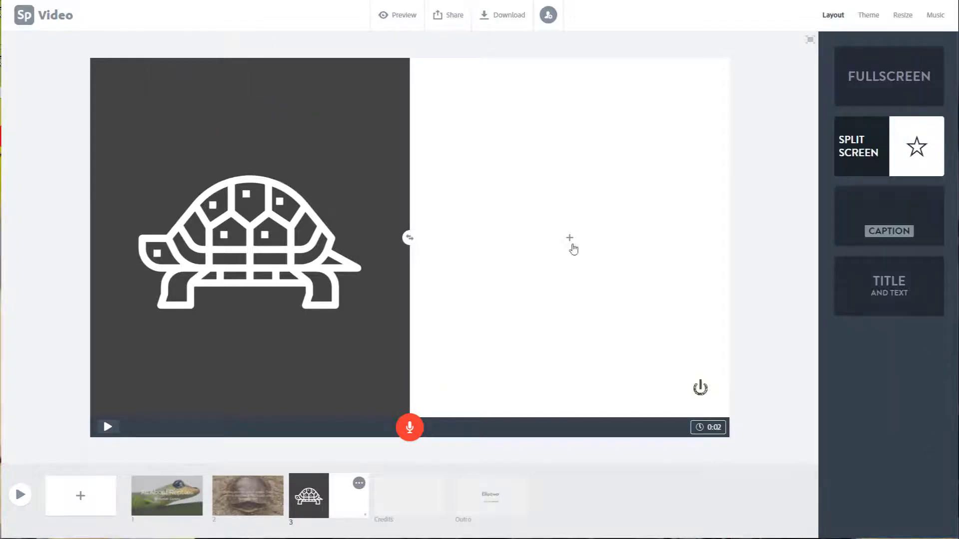
Step: Add the text "Let's learn more about turtles and other reptiles!" to the empty half of the split-screen slide
click(569, 239)
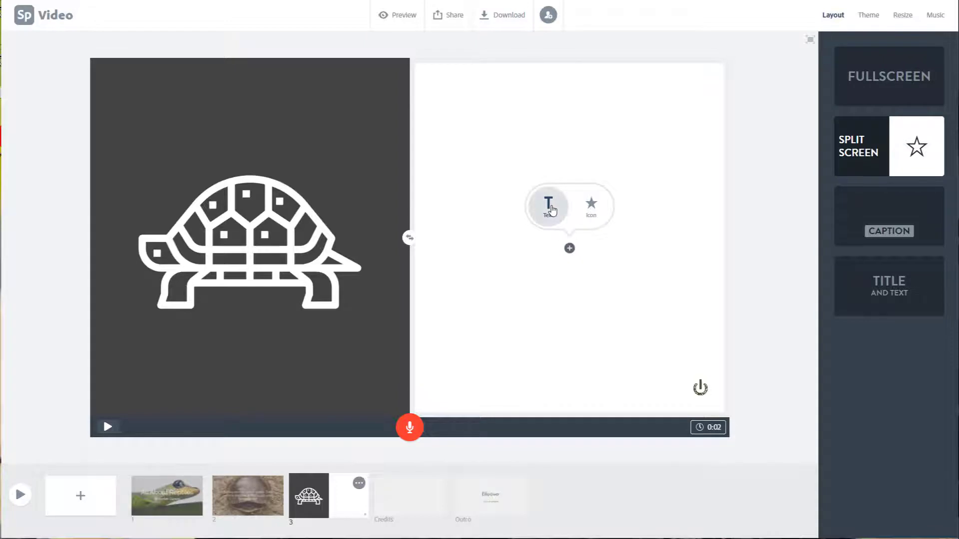
click(551, 210)
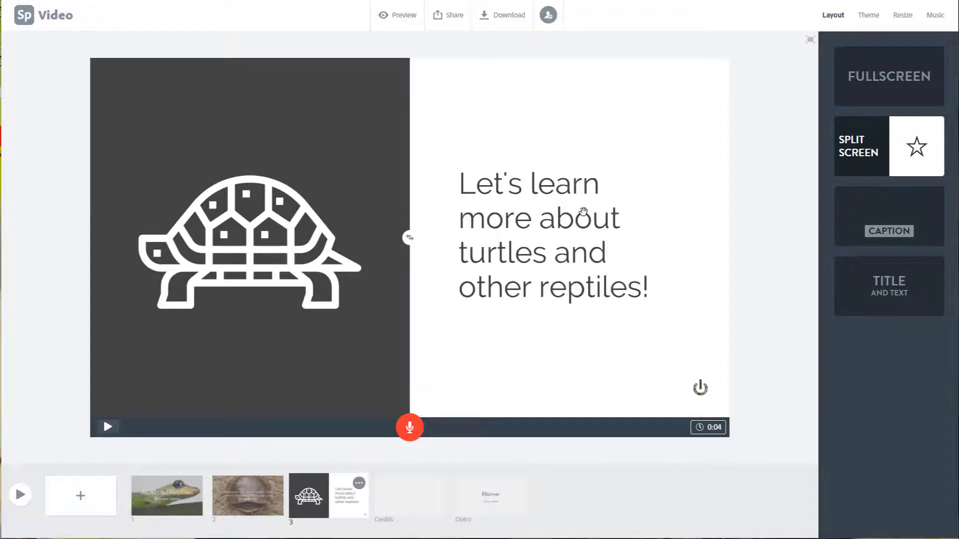
click(579, 210)
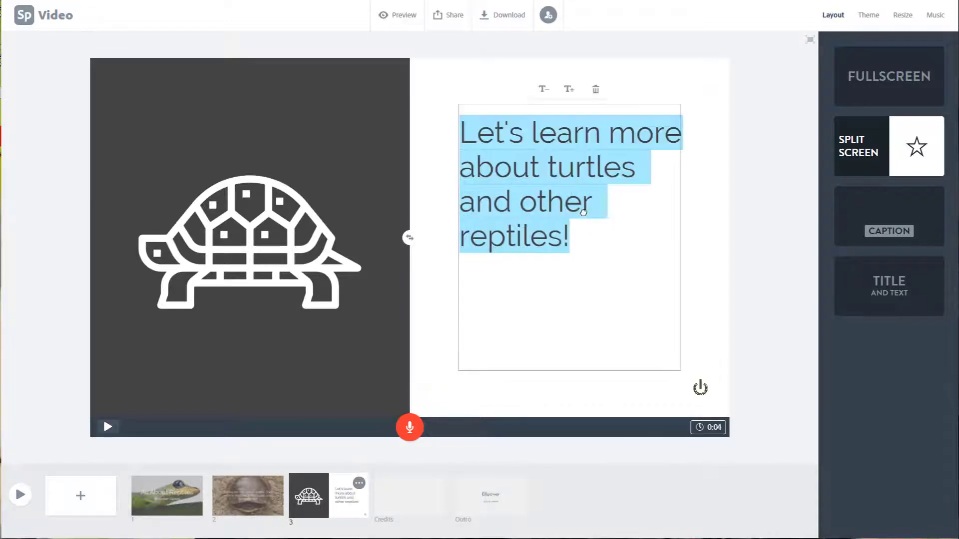
Step: Enlarge the split-screen slide's text one size step, reduce it again, and swap the text and turtle icon halves
click(568, 91)
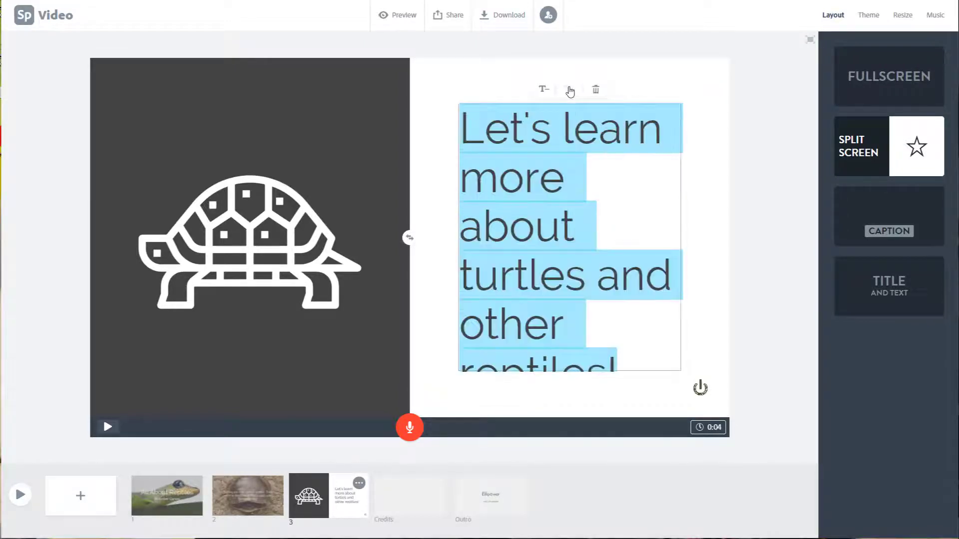
click(544, 90)
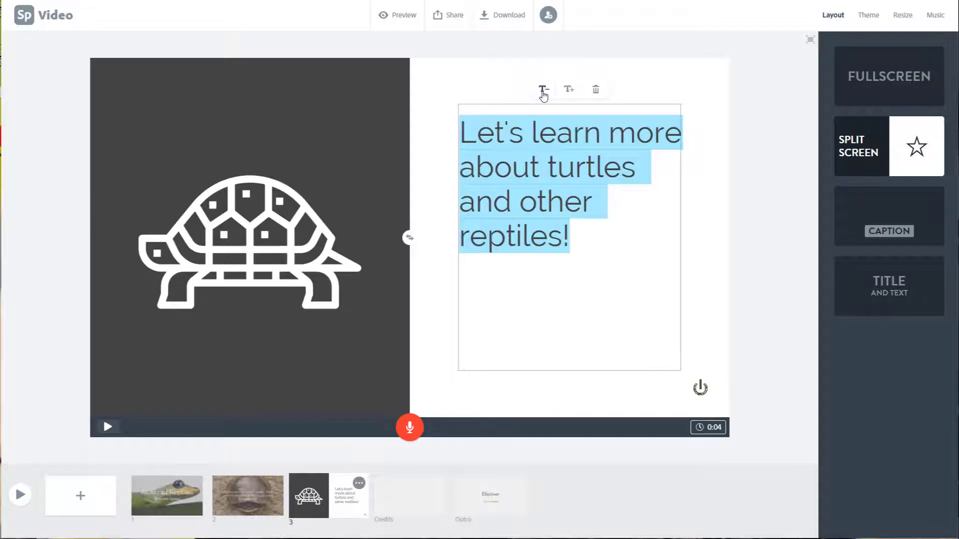
click(706, 268)
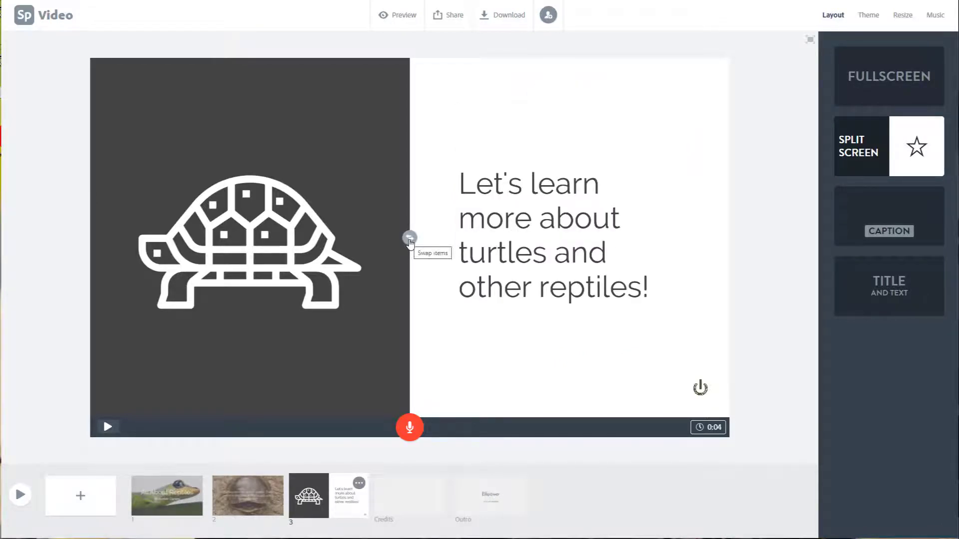
click(410, 238)
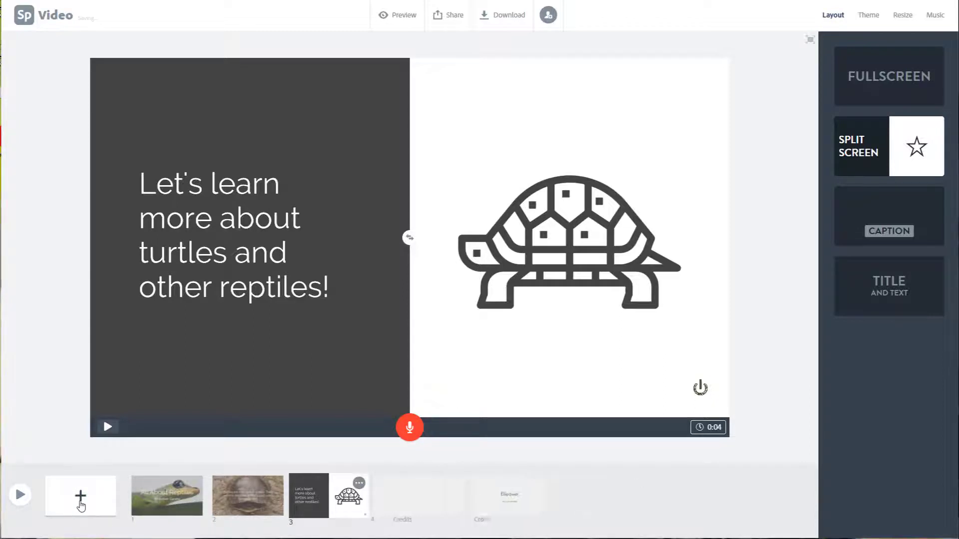
Step: Add a fourth slide with the Caption layout and fill it with the photo of a lizard on a branch from the reptiles results
click(81, 505)
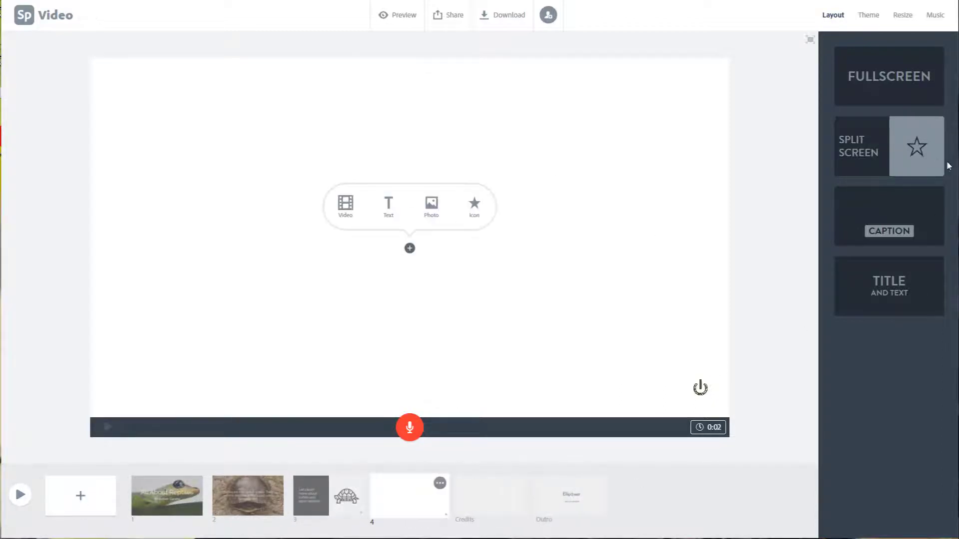
click(923, 214)
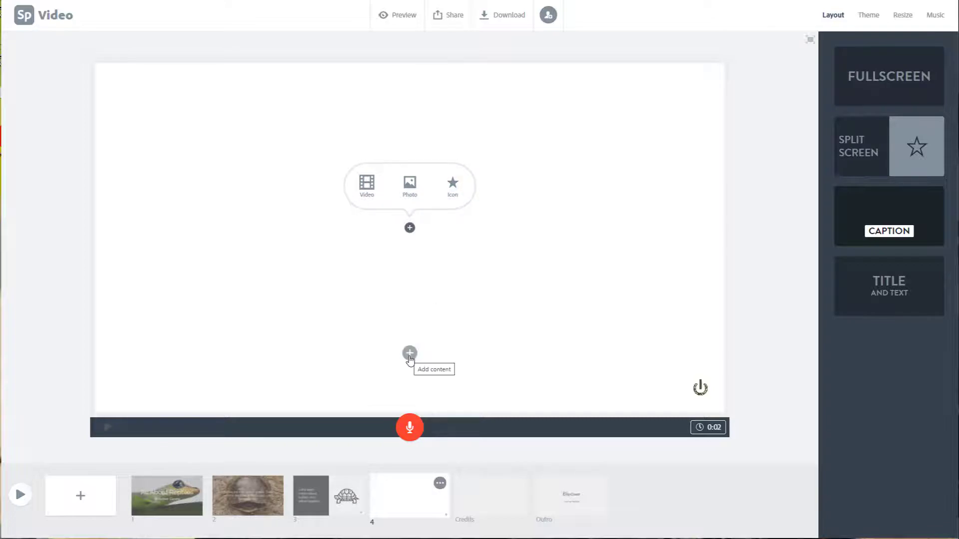
click(408, 193)
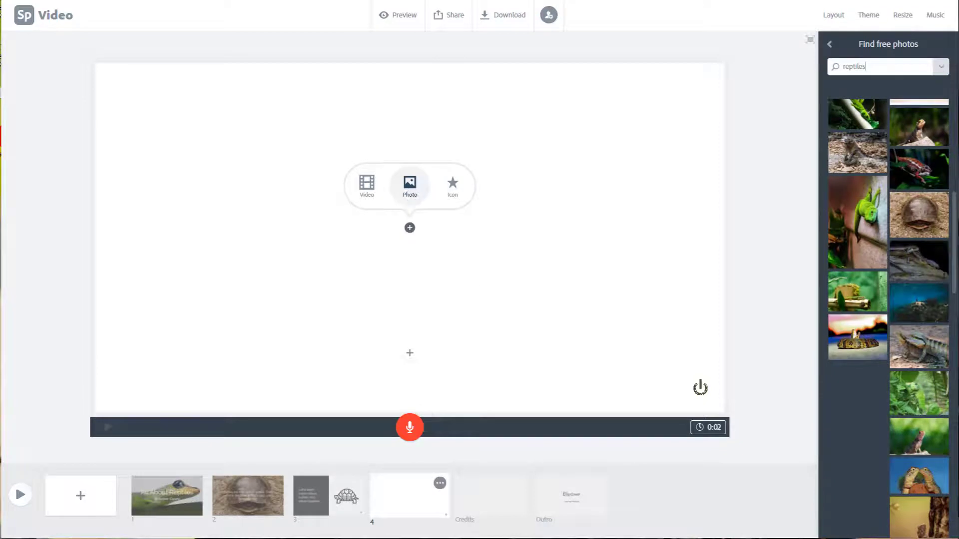
scroll(906, 457, down, 1)
click(905, 457)
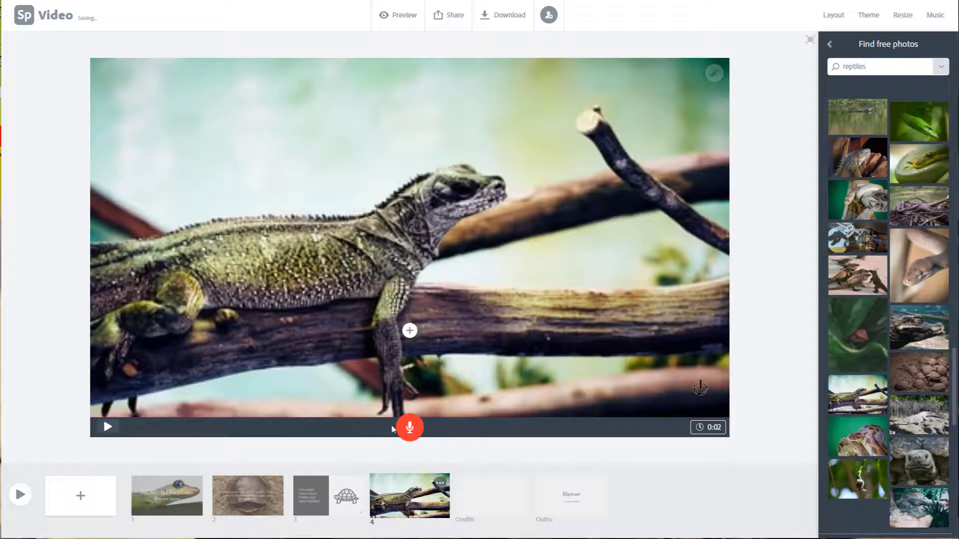
Step: Caption the lizard photo "This little guy is taking a nap!", shrink and re-enlarge the text one size step, and deselect it
click(410, 331)
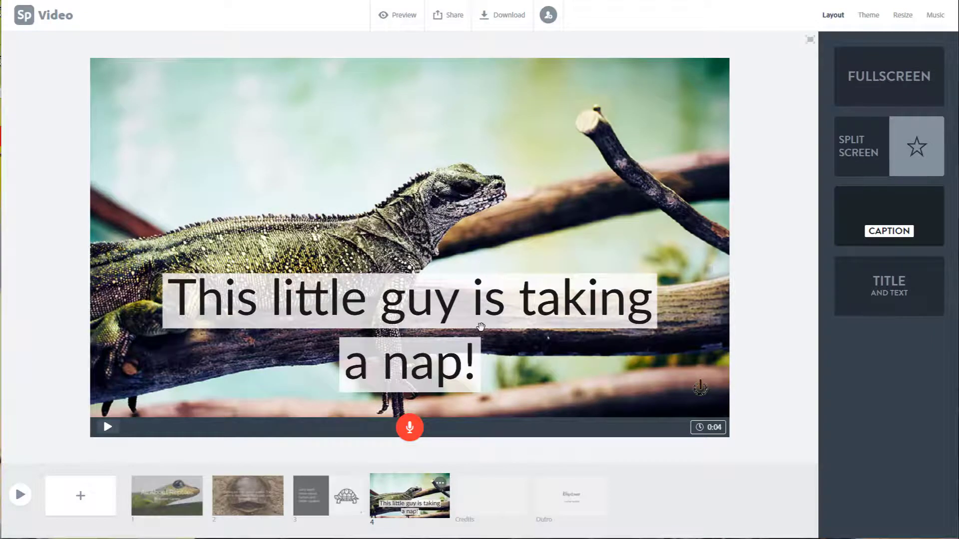
click(481, 328)
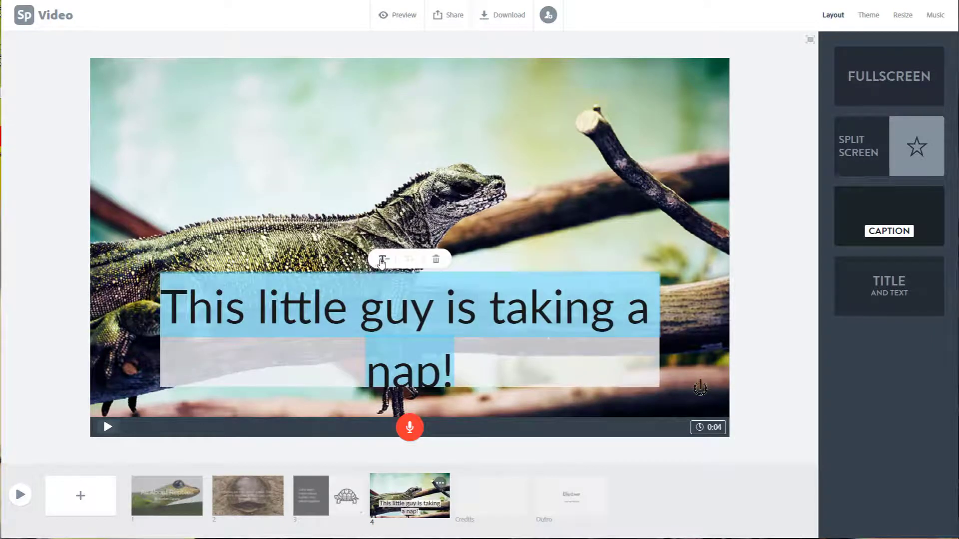
click(384, 258)
click(408, 260)
click(570, 259)
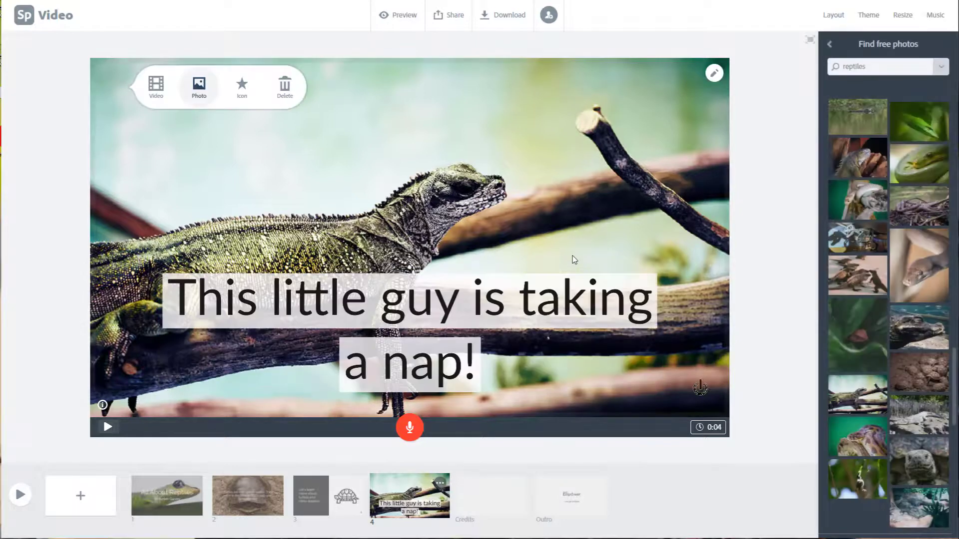
Step: Zoom the lizard photo in and out, and leave it slightly enlarged so that it fills the slide
click(439, 214)
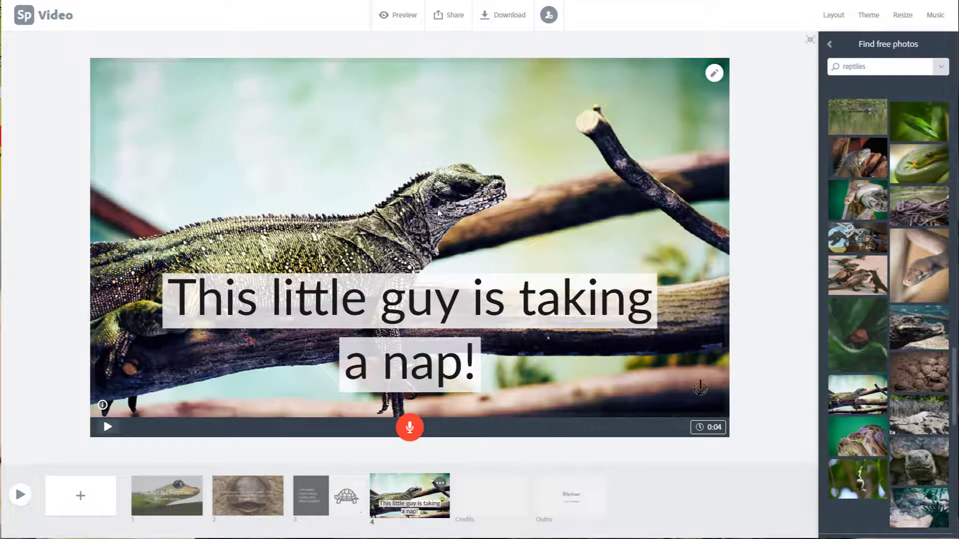
click(438, 213)
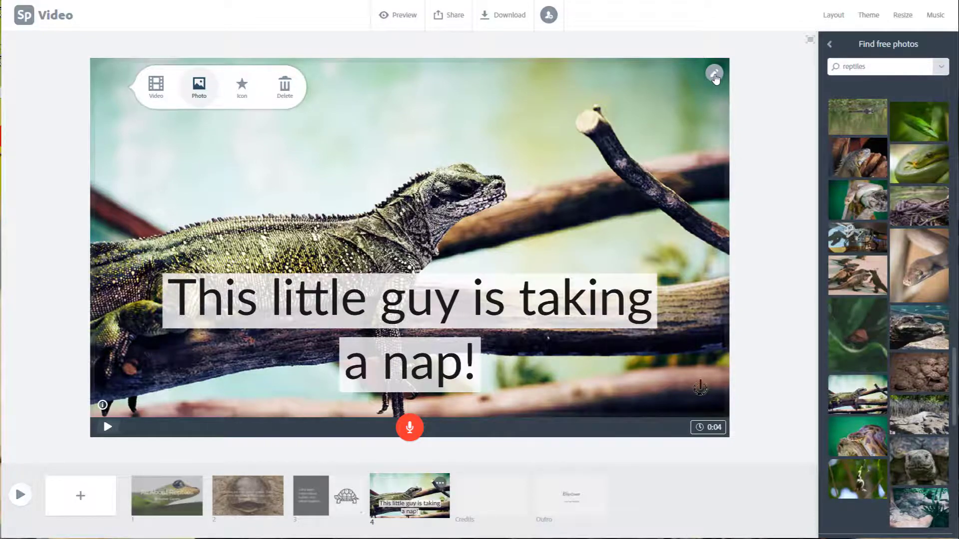
click(714, 75)
click(714, 92)
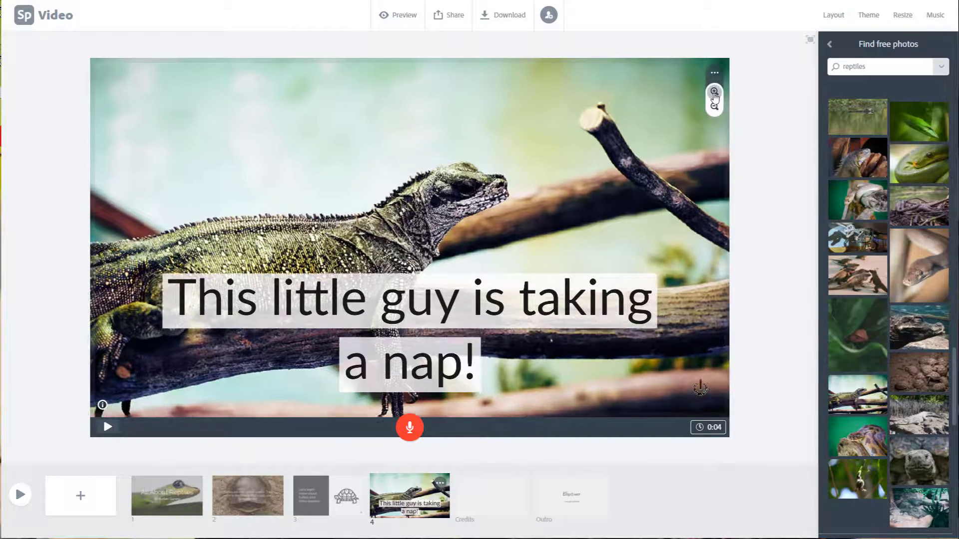
click(714, 107)
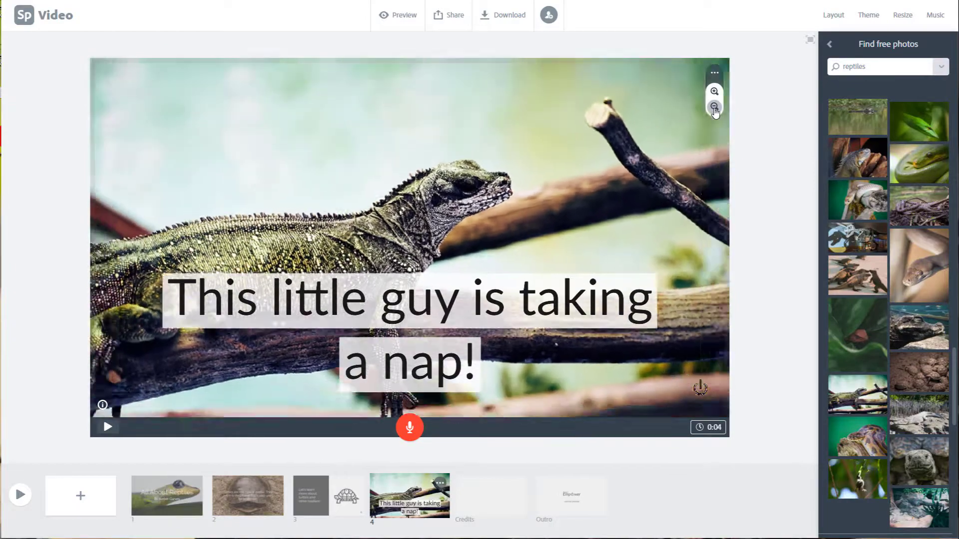
click(715, 94)
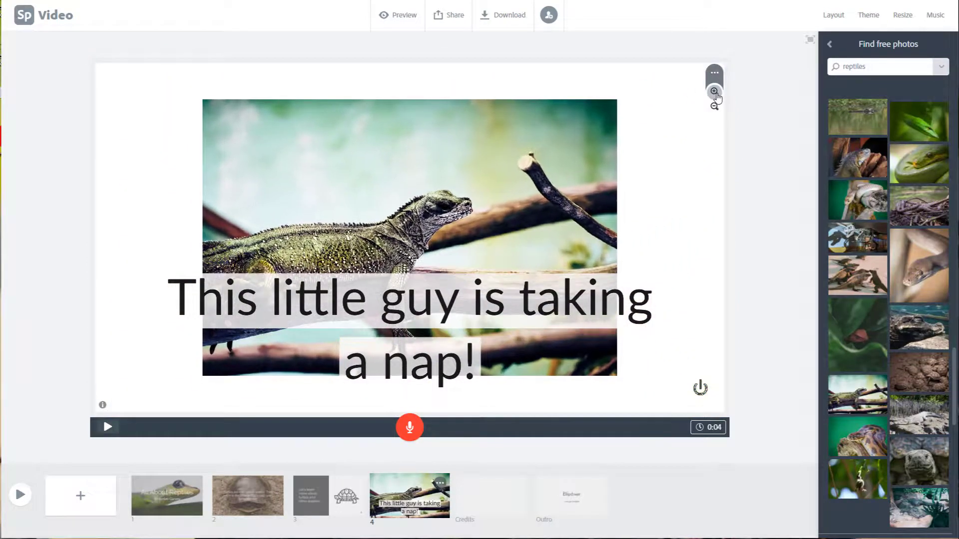
click(714, 73)
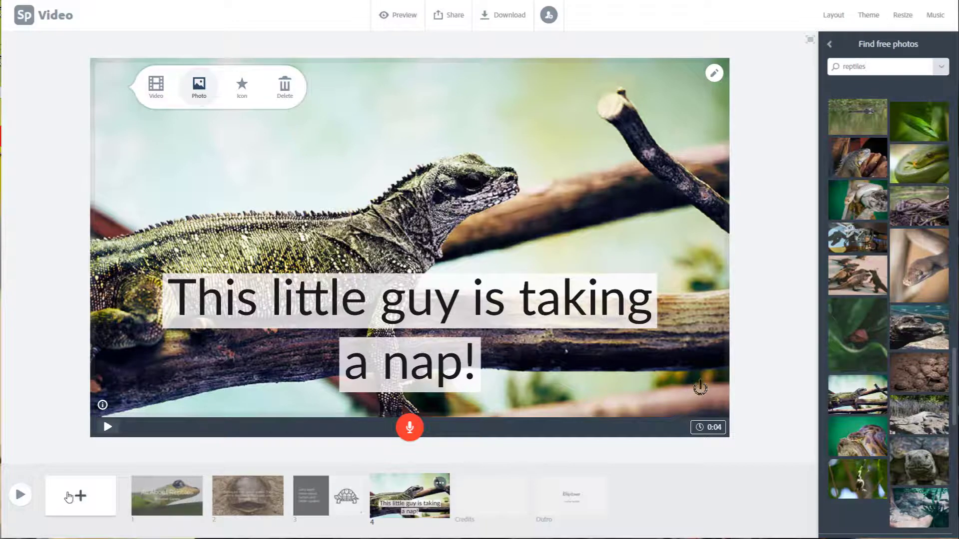
Step: Add a fifth slide and upload the video file "Flipping the Classroom What Next" to it
click(93, 501)
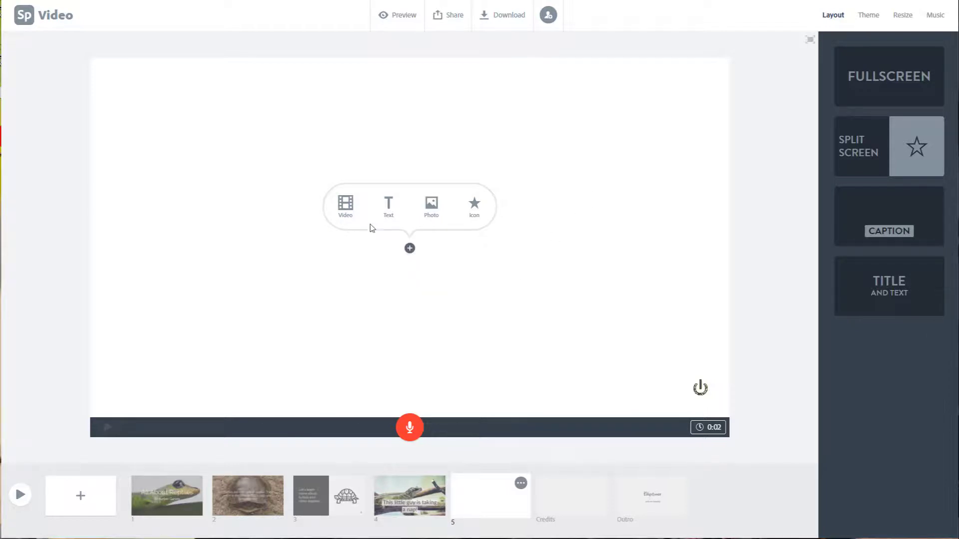
click(351, 211)
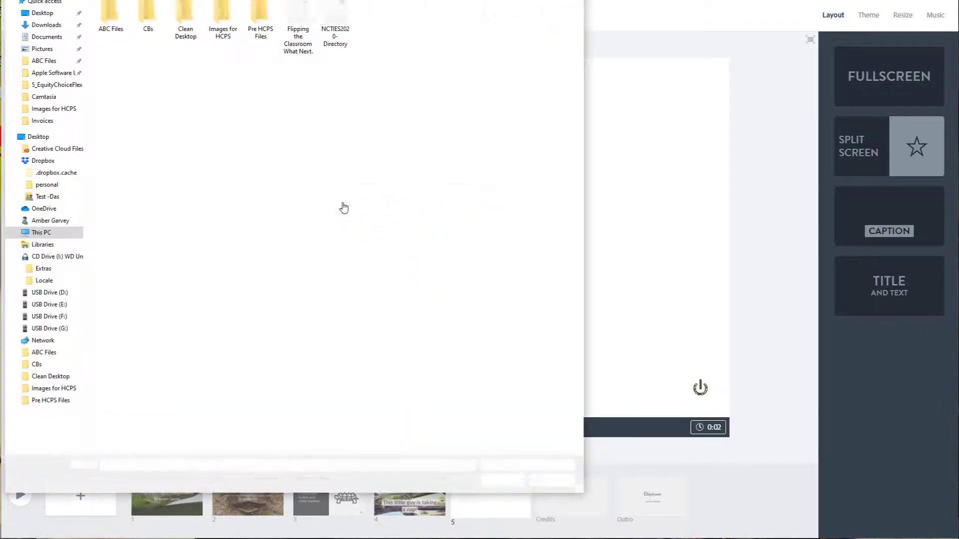
click(300, 26)
click(502, 480)
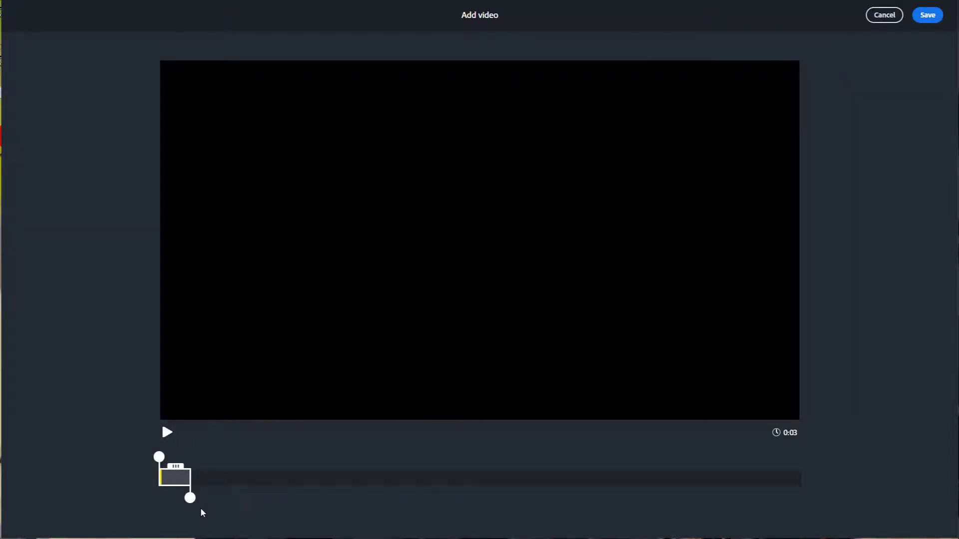
Step: Trim the uploaded video to its first 8 seconds and save it to the slide
drag(190, 498, 292, 505)
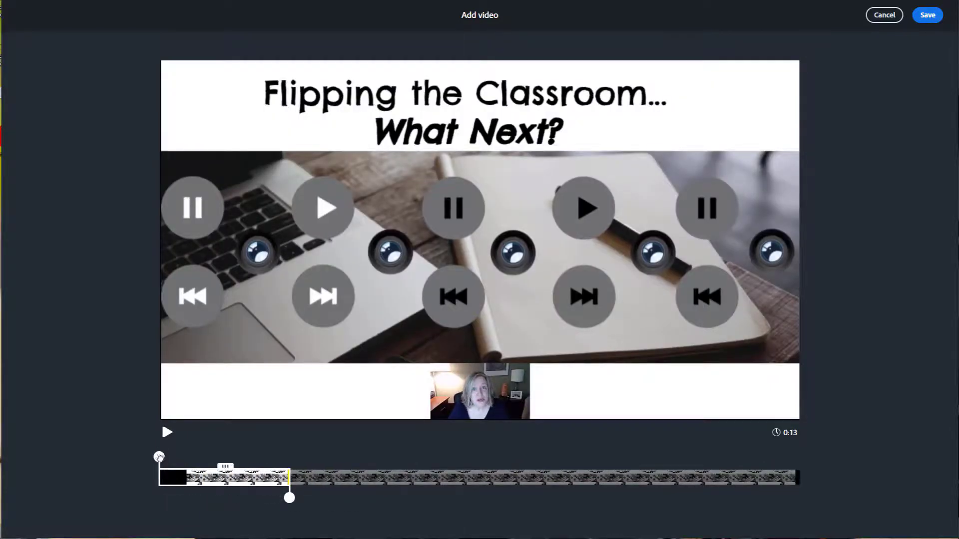
drag(159, 457, 190, 458)
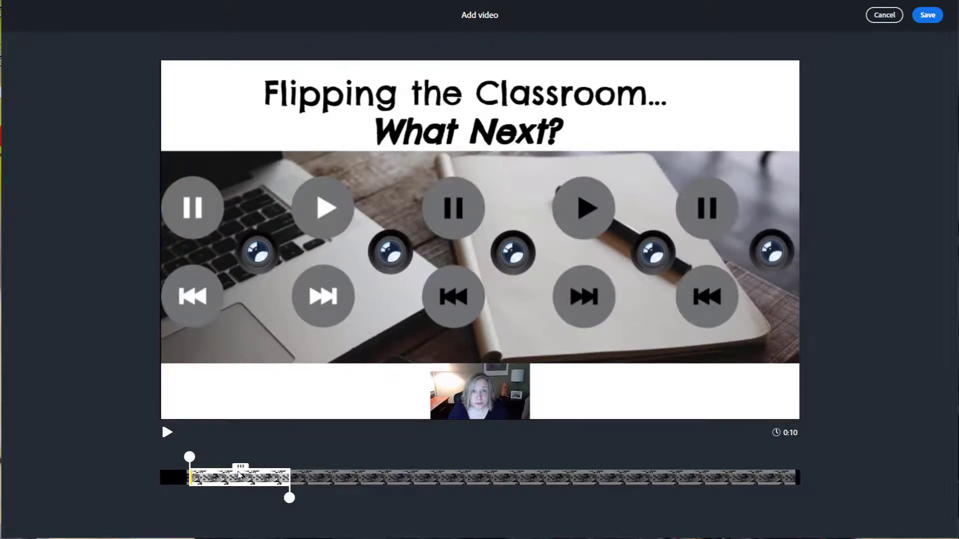
drag(240, 468, 209, 470)
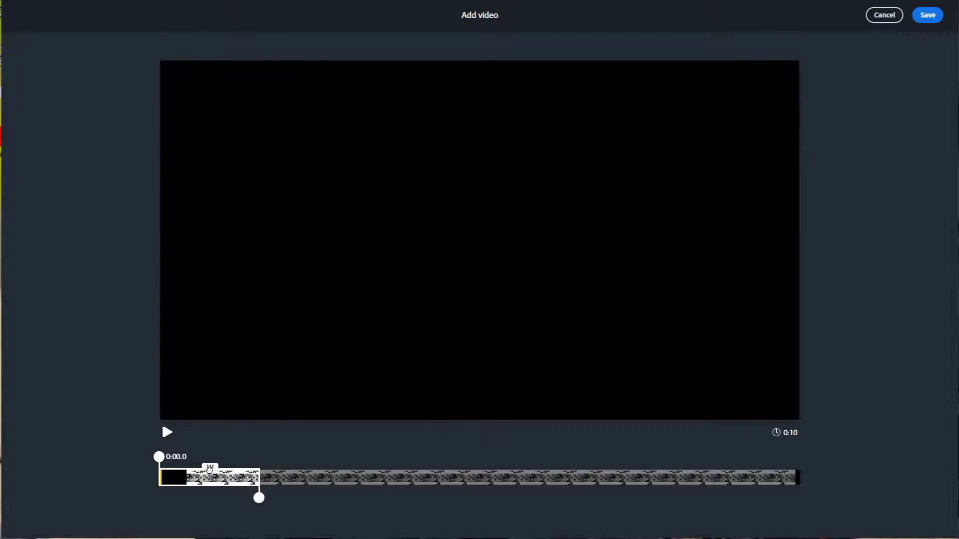
drag(259, 497, 216, 497)
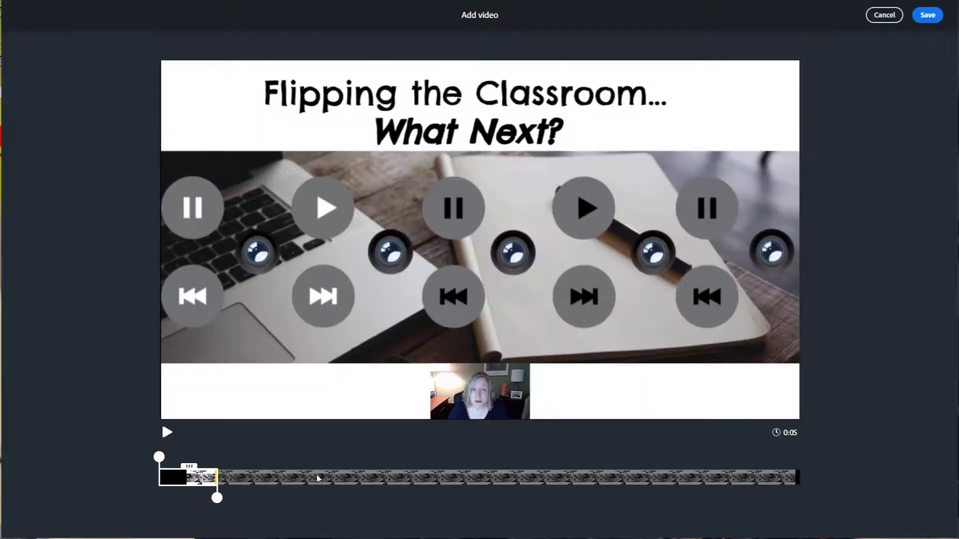
drag(217, 498, 244, 498)
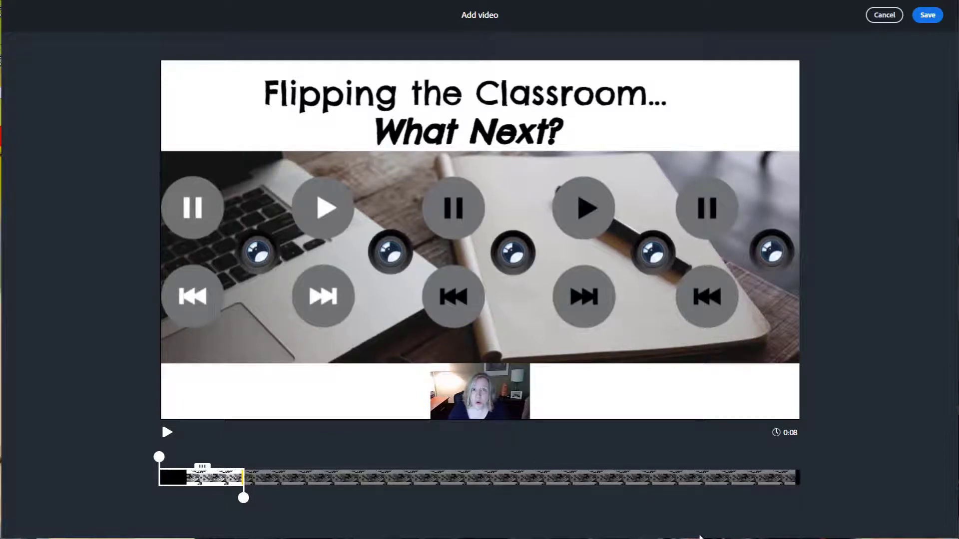
click(927, 16)
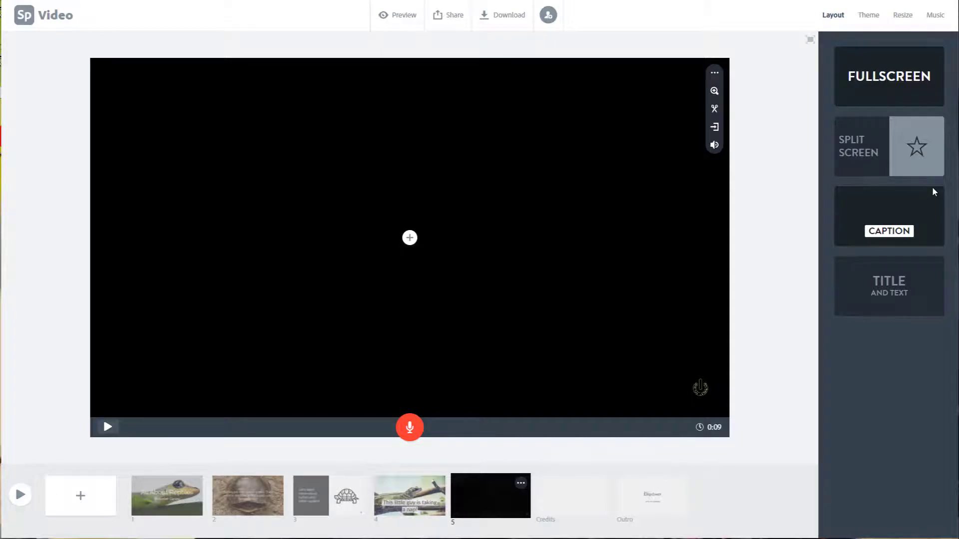
Step: Review slides 1 to 5 in order, ending on the video slide
click(177, 506)
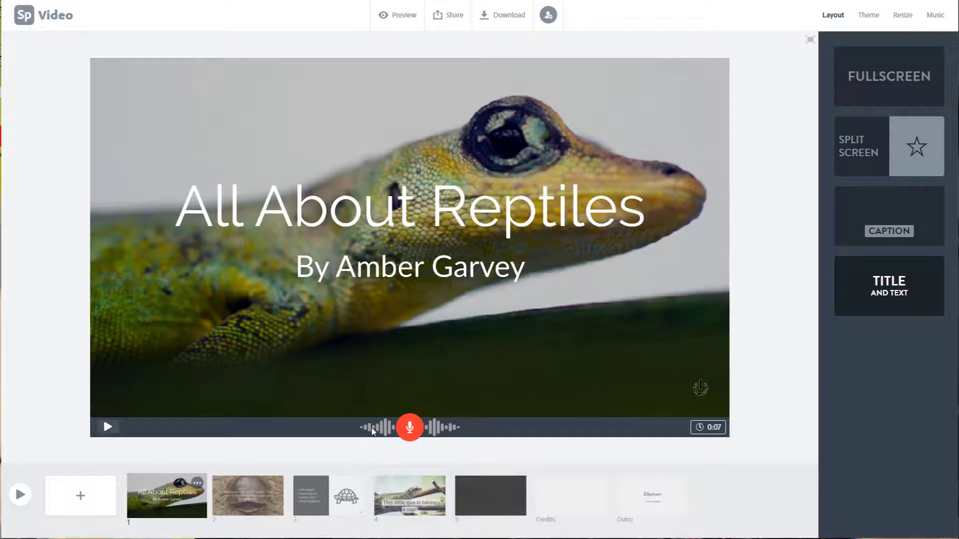
click(235, 501)
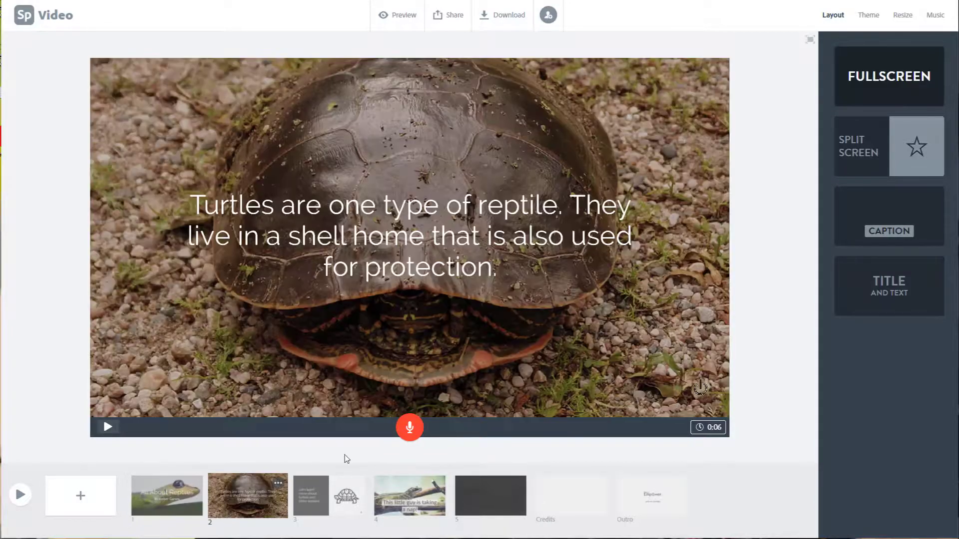
click(336, 487)
click(408, 484)
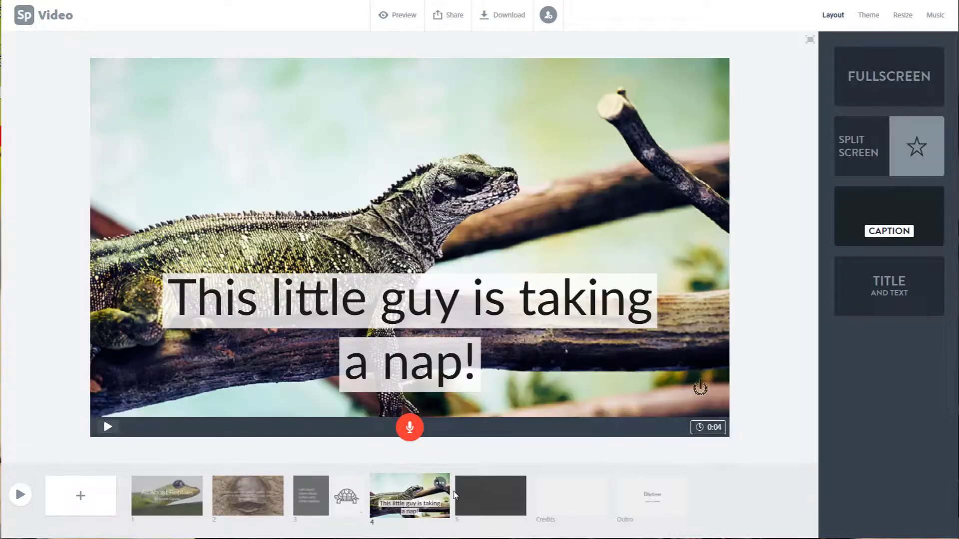
click(494, 500)
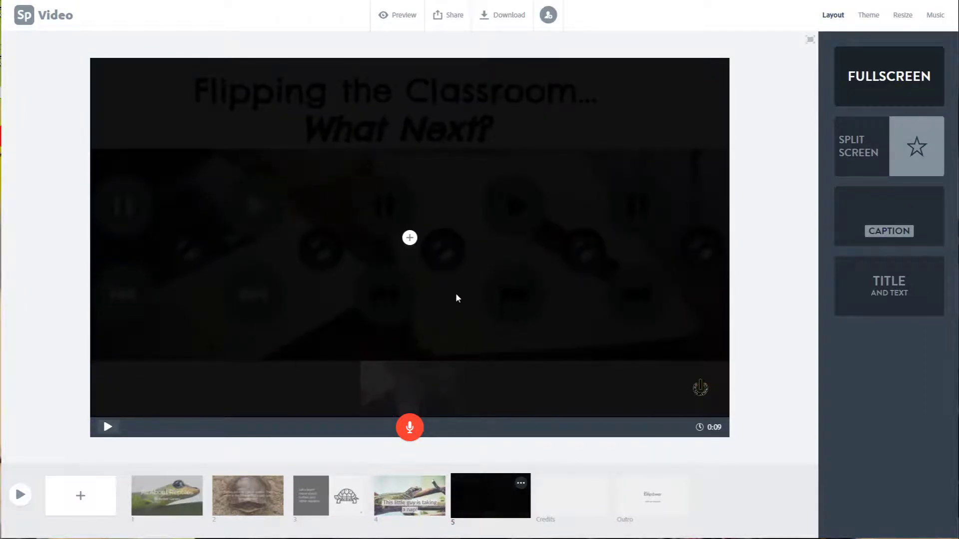
Step: Check which content can be added over the video slide, dismiss the options, and open the Credits slide
click(409, 244)
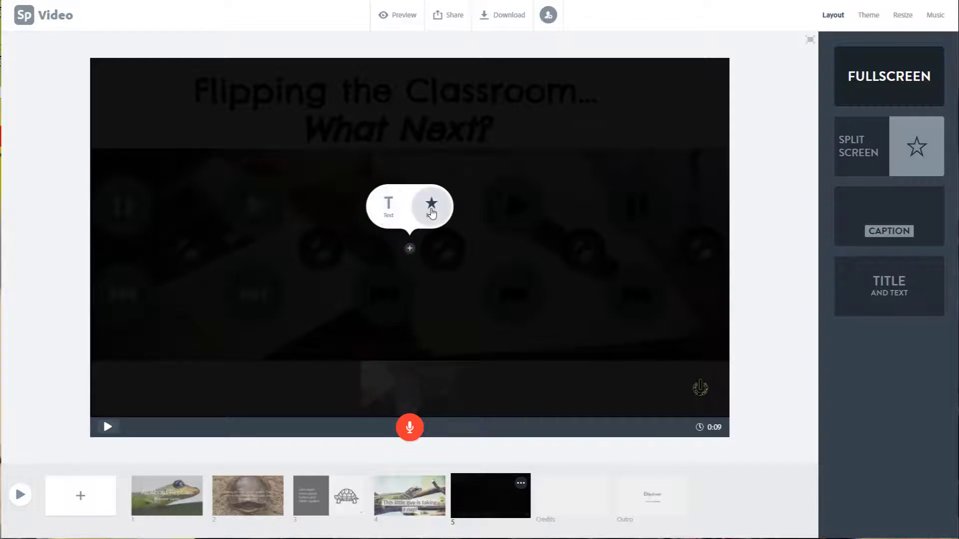
click(492, 379)
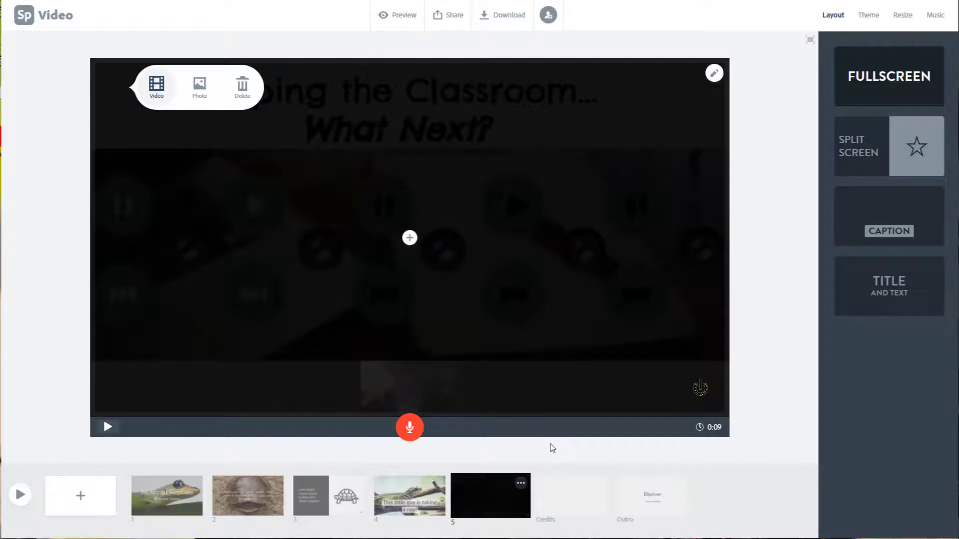
click(574, 519)
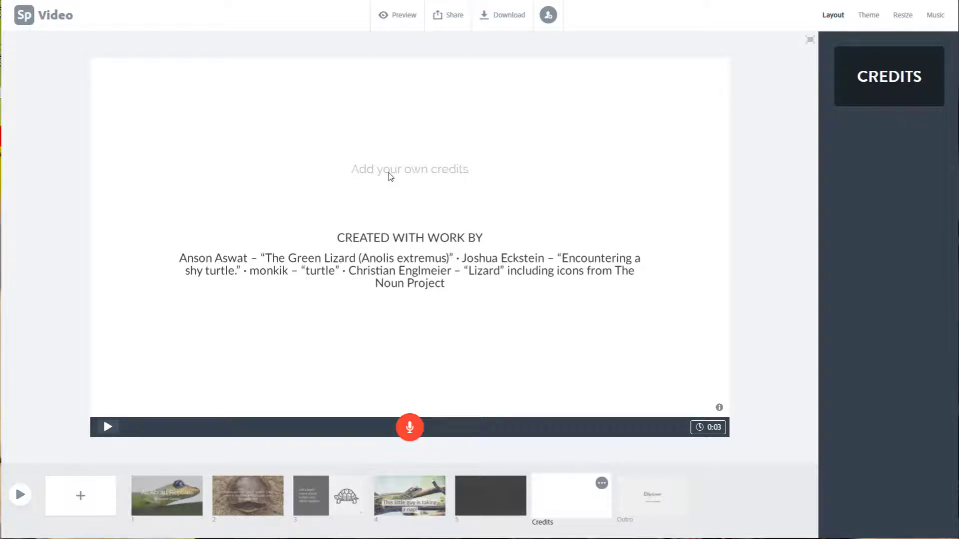
Step: Check the Outro slide and return to the title slide
click(668, 505)
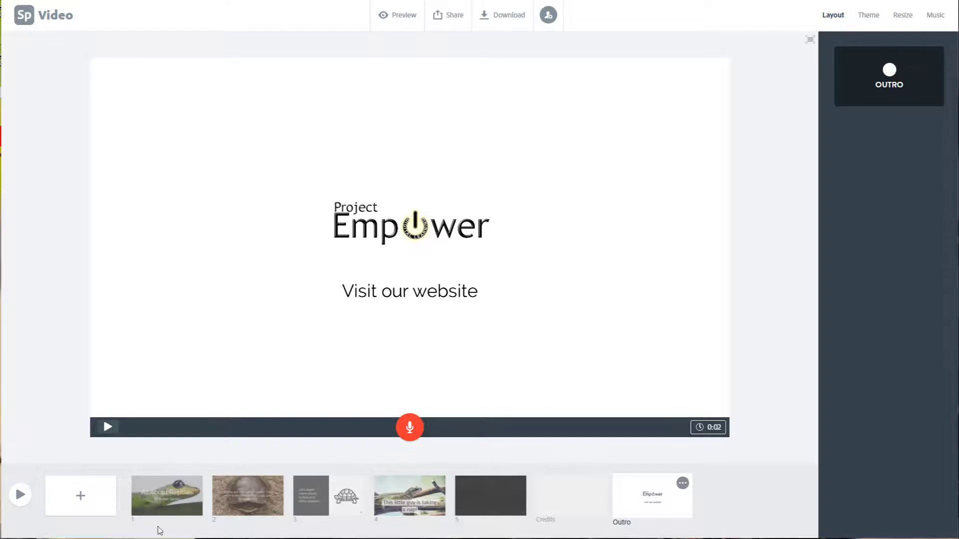
click(153, 495)
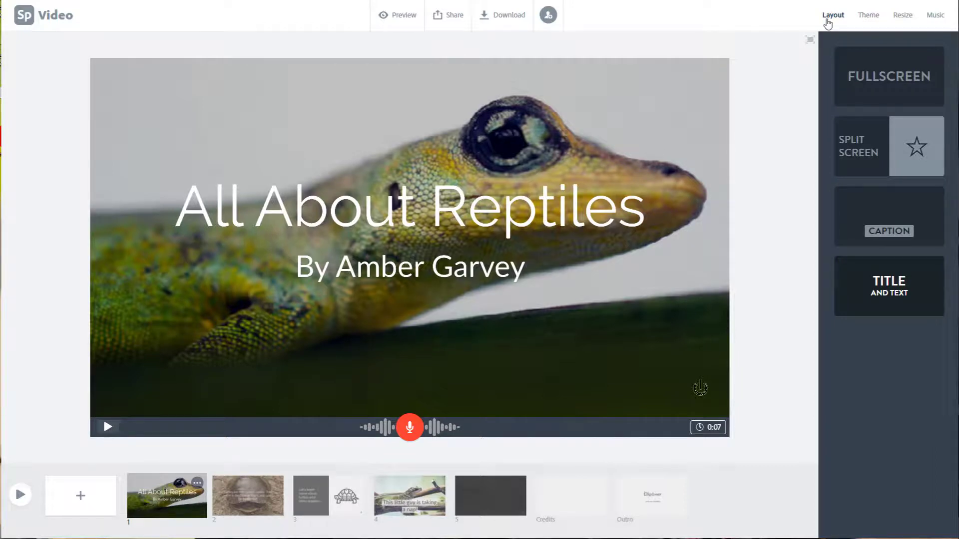
Step: Apply the Mega theme to the whole video
click(867, 20)
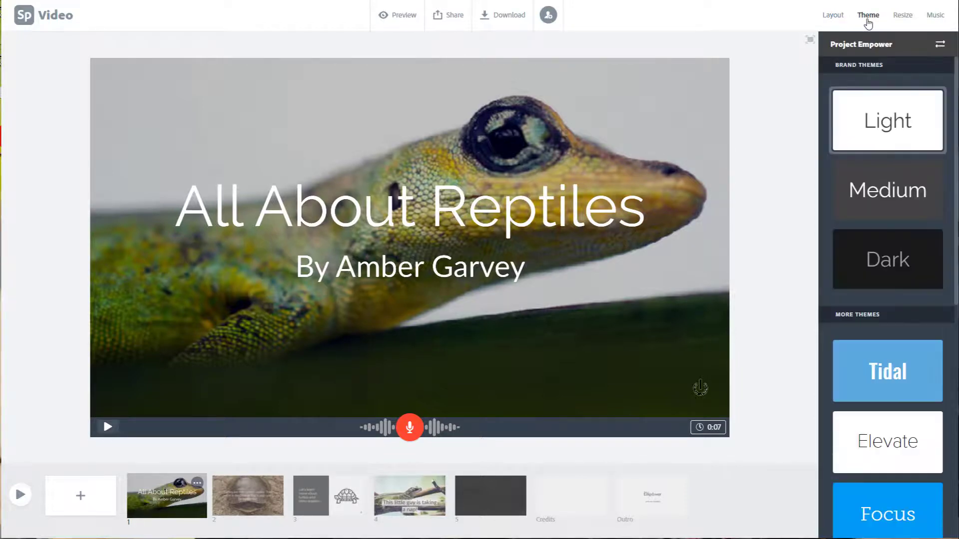
scroll(876, 175, down, 3)
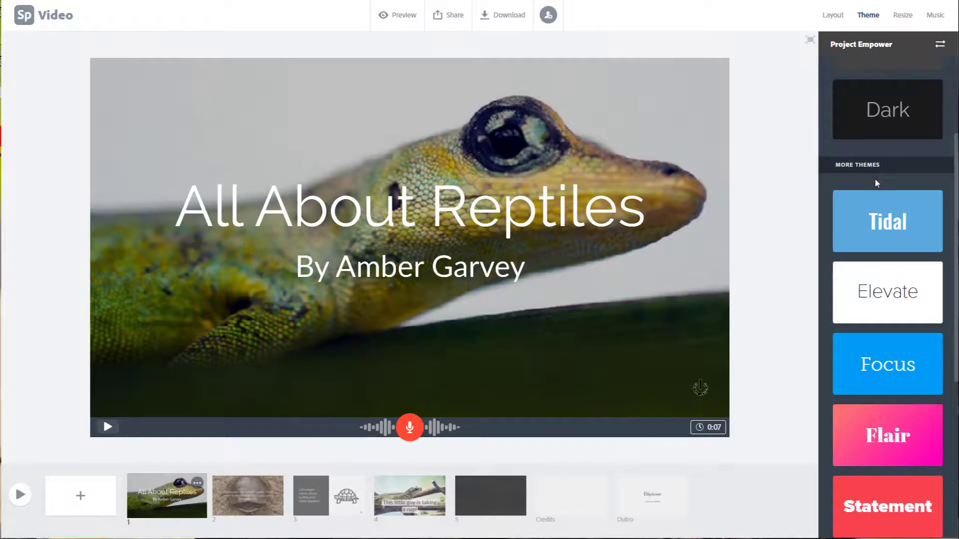
scroll(875, 182, down, 3)
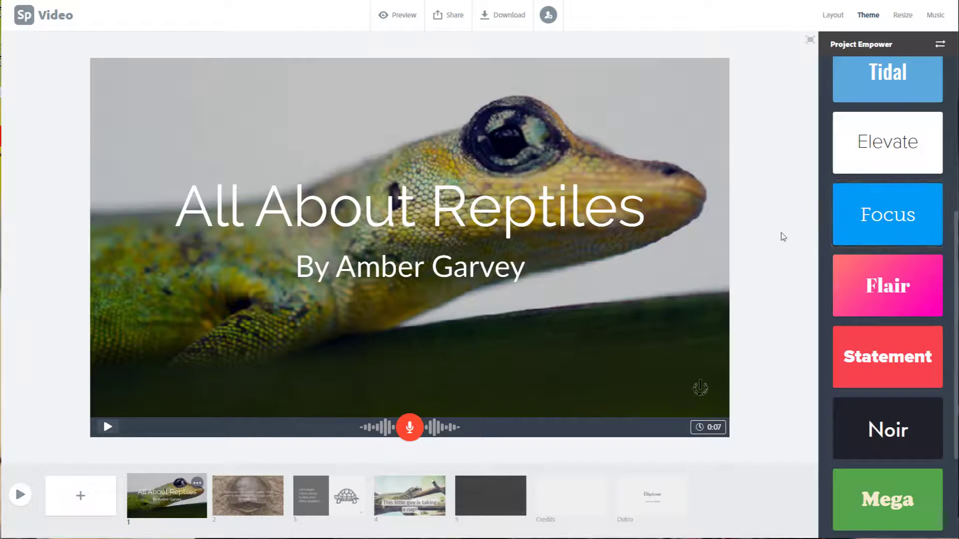
scroll(879, 265, down, 3)
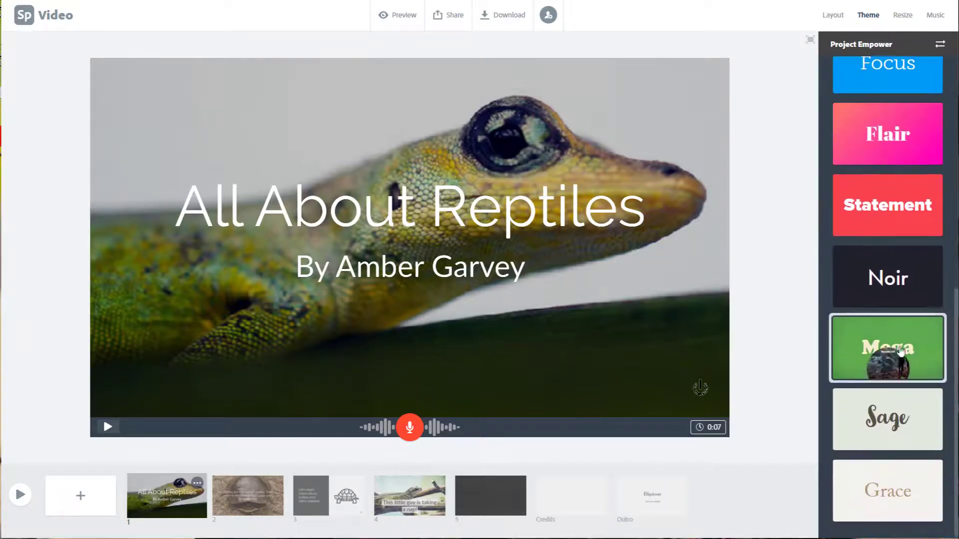
click(896, 357)
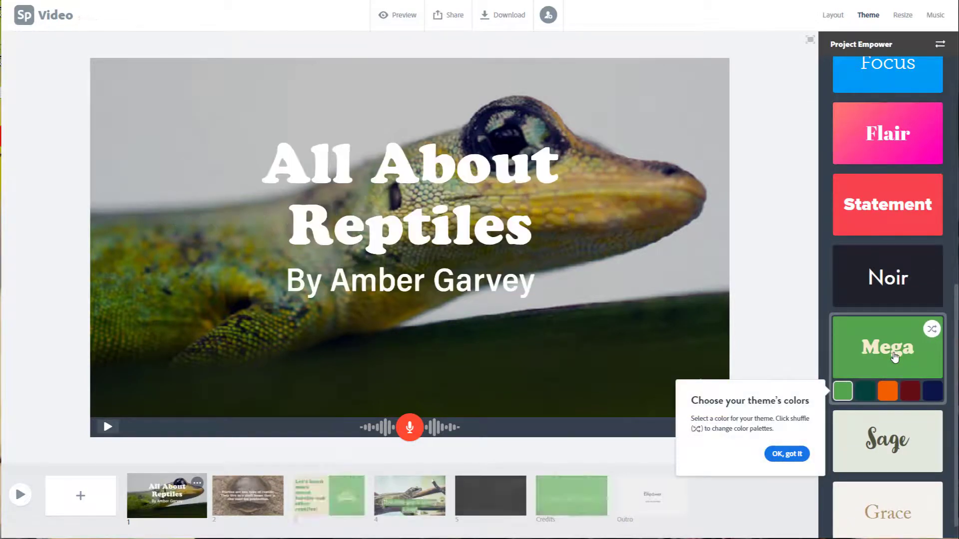
Step: Try the Mega theme's dark green, dark red and orange colour variants, checking the captioned lizard slide, and return to light green
click(888, 278)
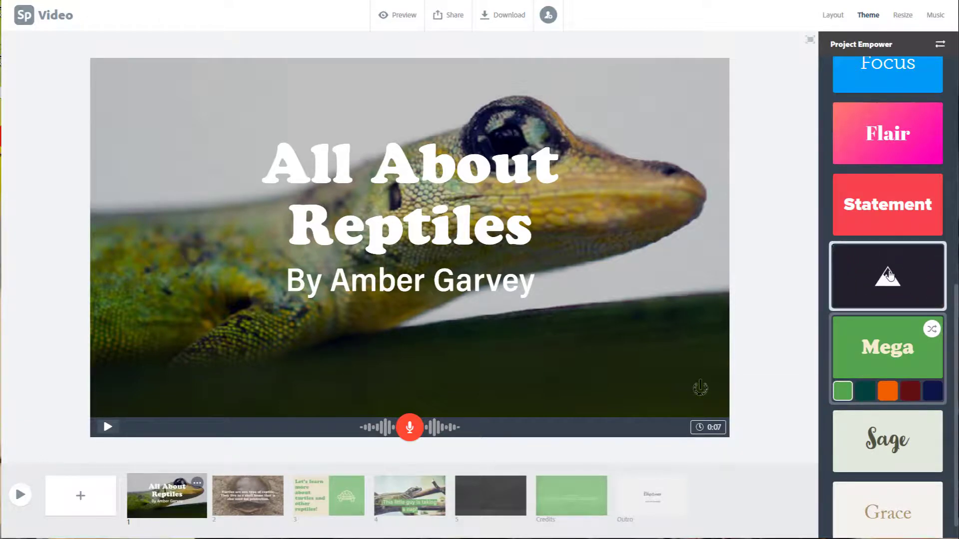
click(866, 392)
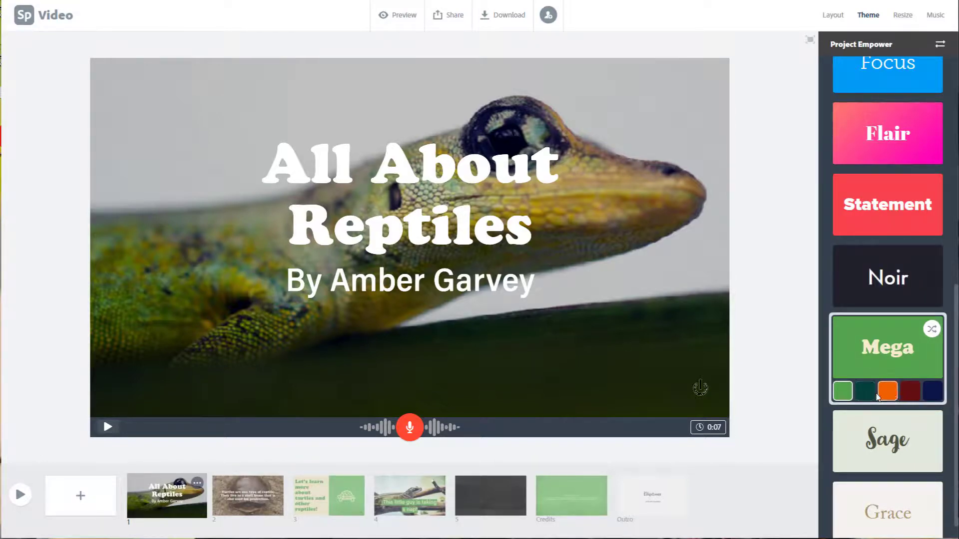
click(866, 392)
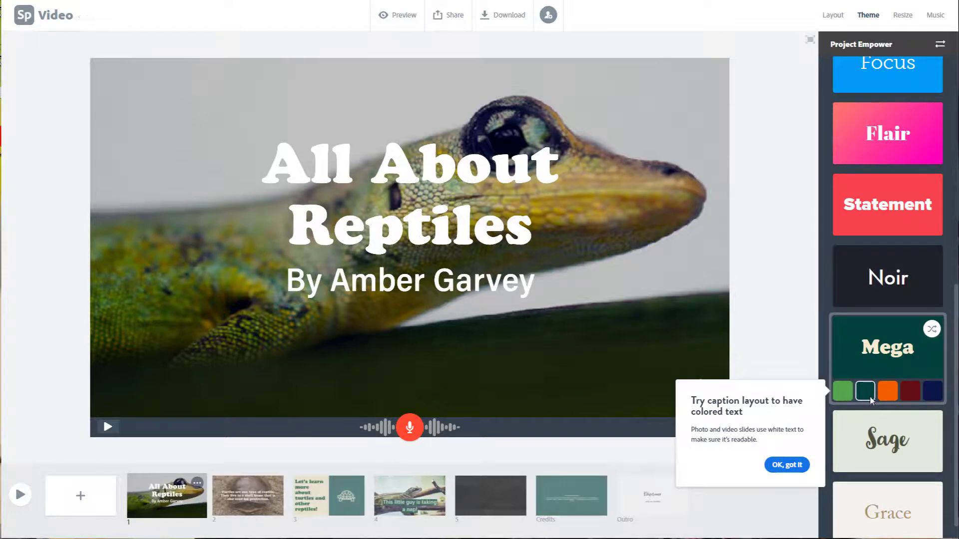
click(910, 392)
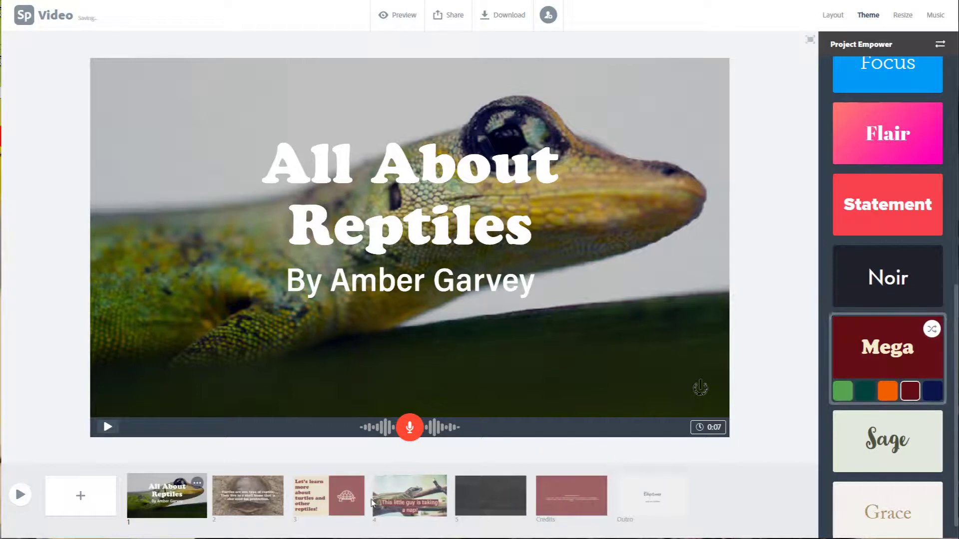
click(414, 494)
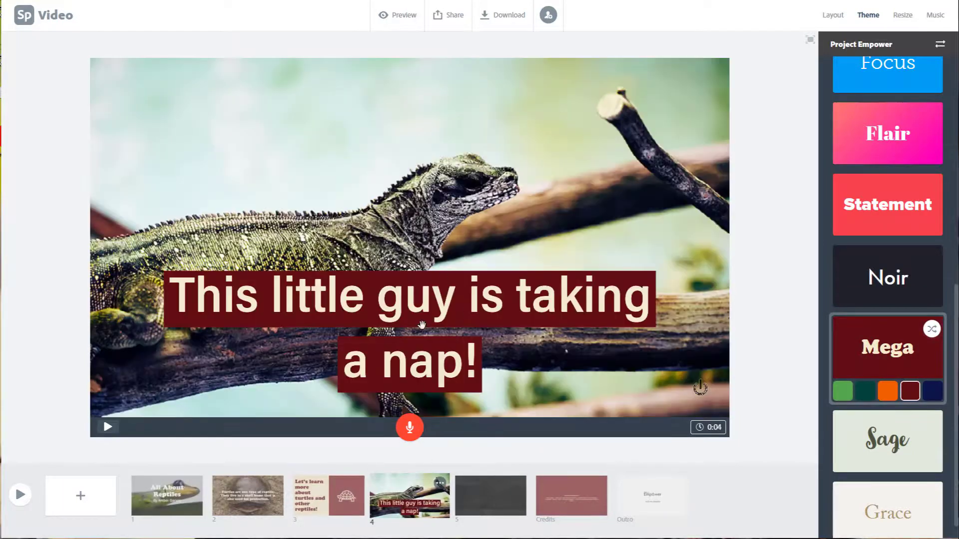
click(887, 393)
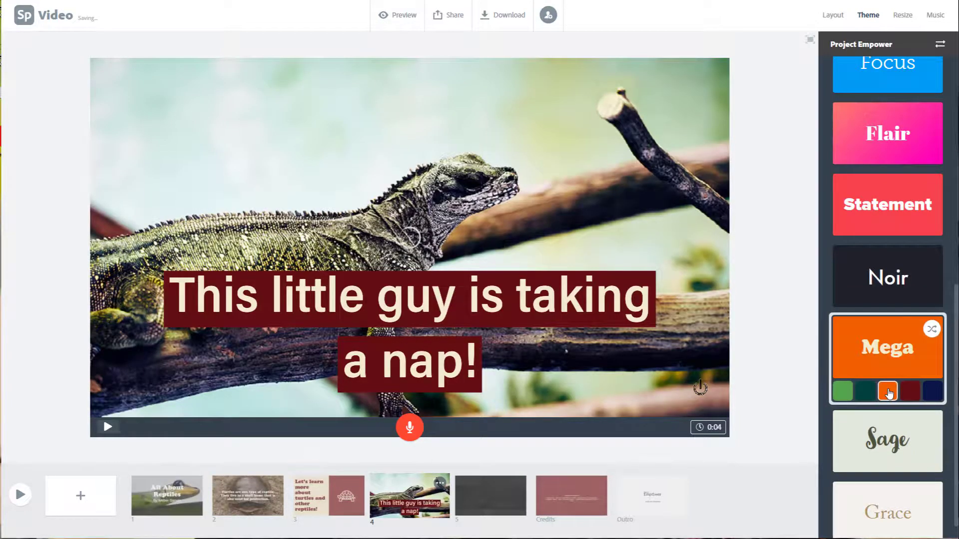
click(864, 392)
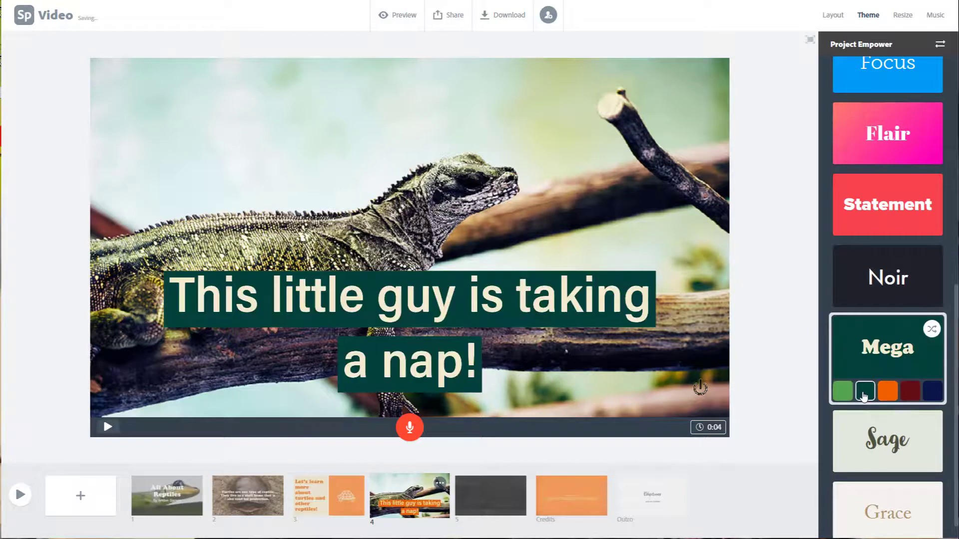
click(843, 394)
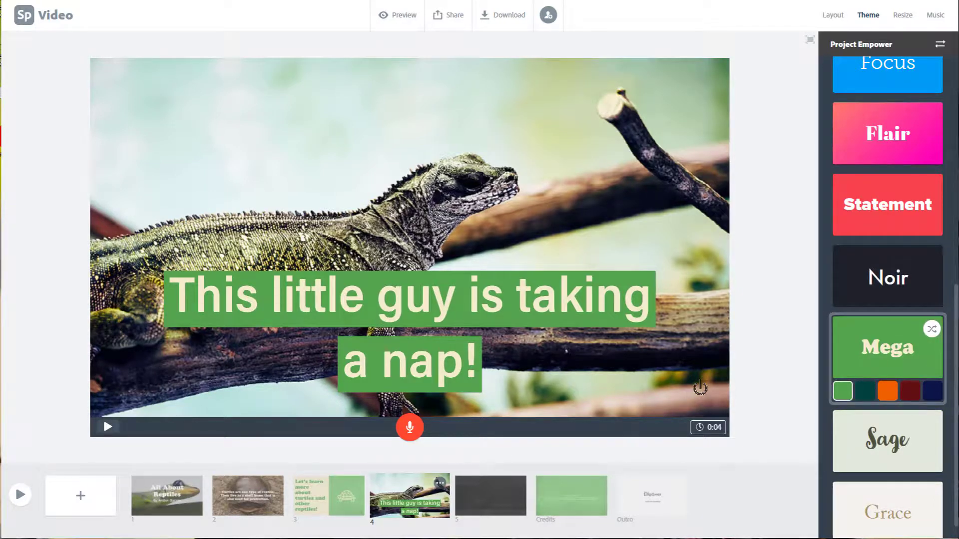
Step: Look over the remaining themes and show the video's size options
scroll(907, 445, down, 1)
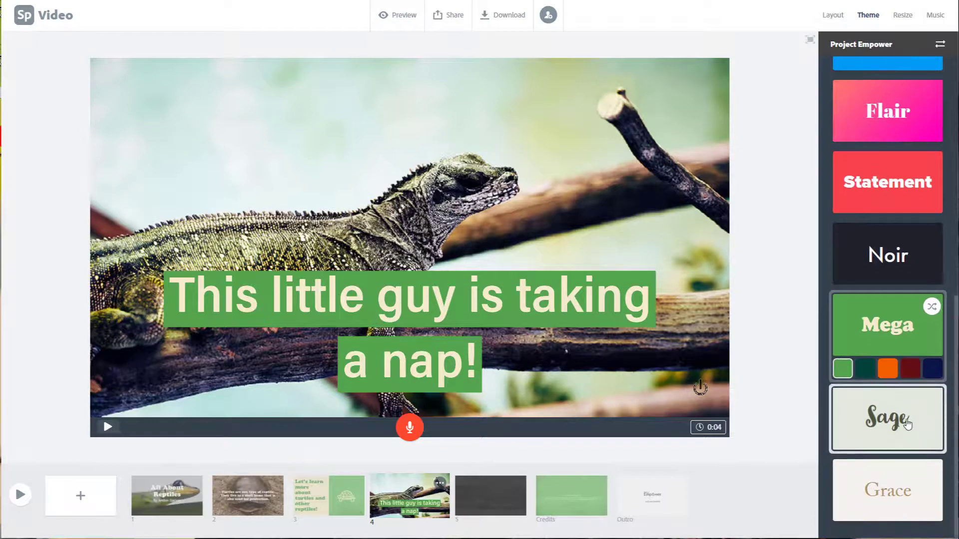
scroll(908, 423, up, 10)
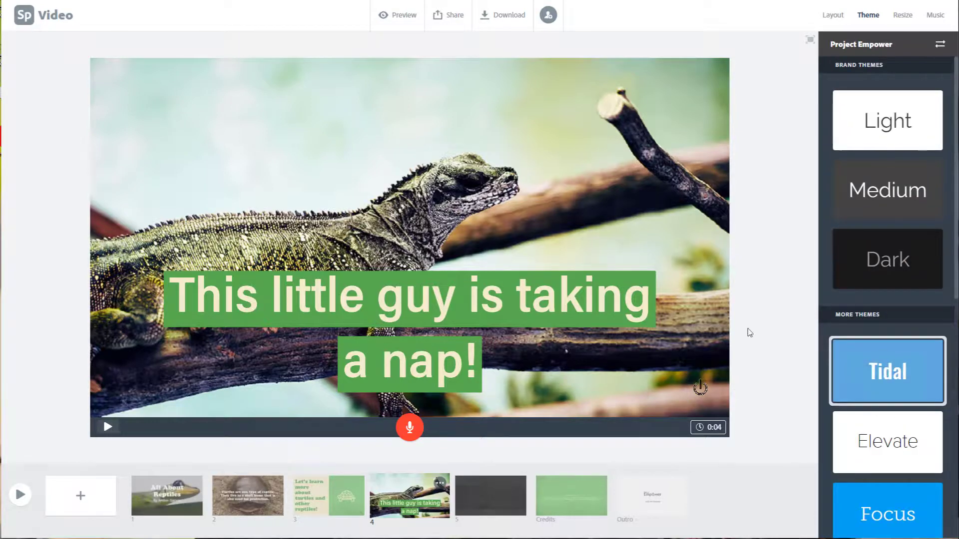
click(905, 15)
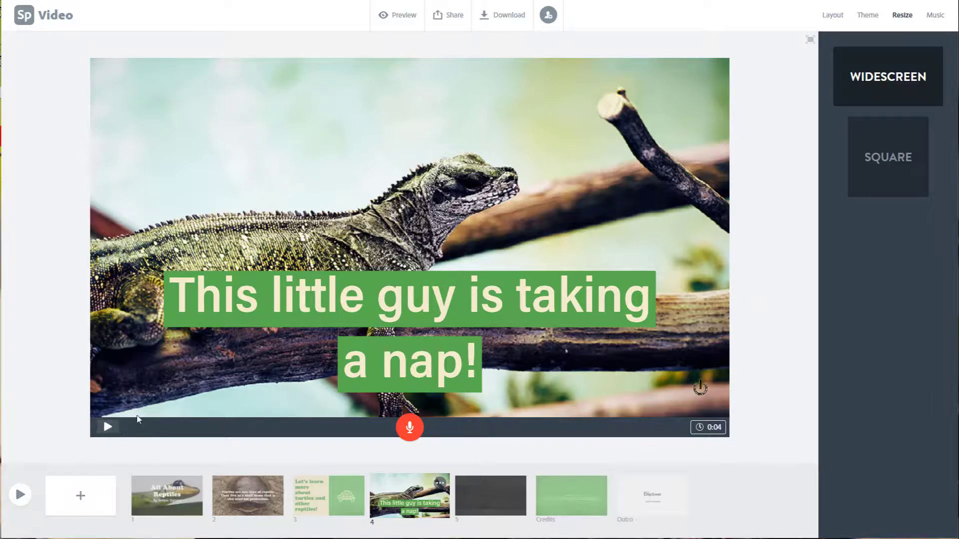
Step: Return to the title slide, open the turtle text slide and briefly play it to check its motion
click(238, 496)
click(167, 496)
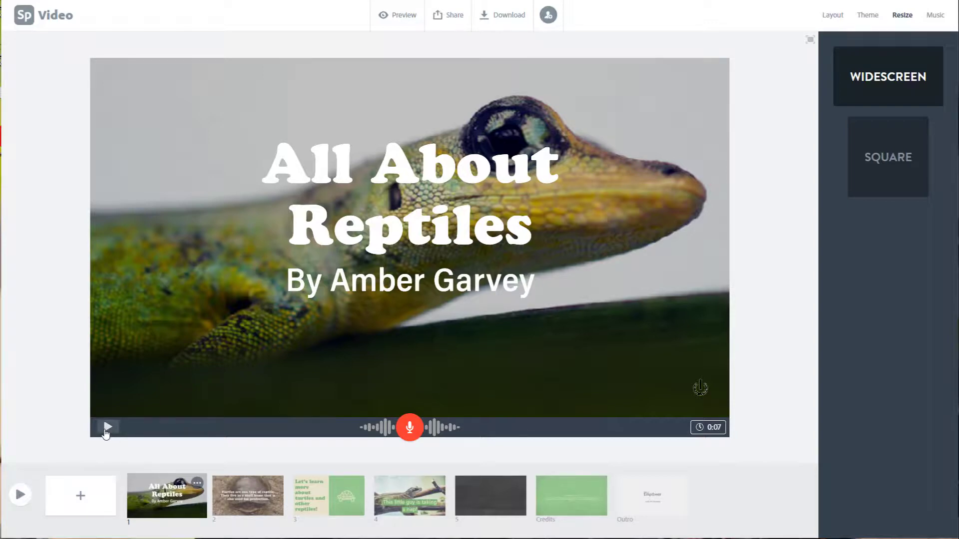
click(257, 503)
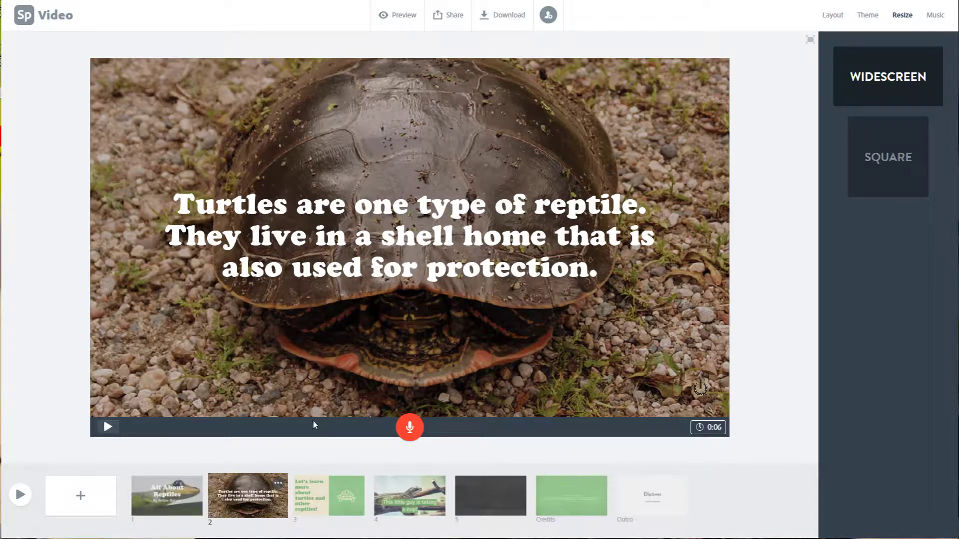
click(107, 427)
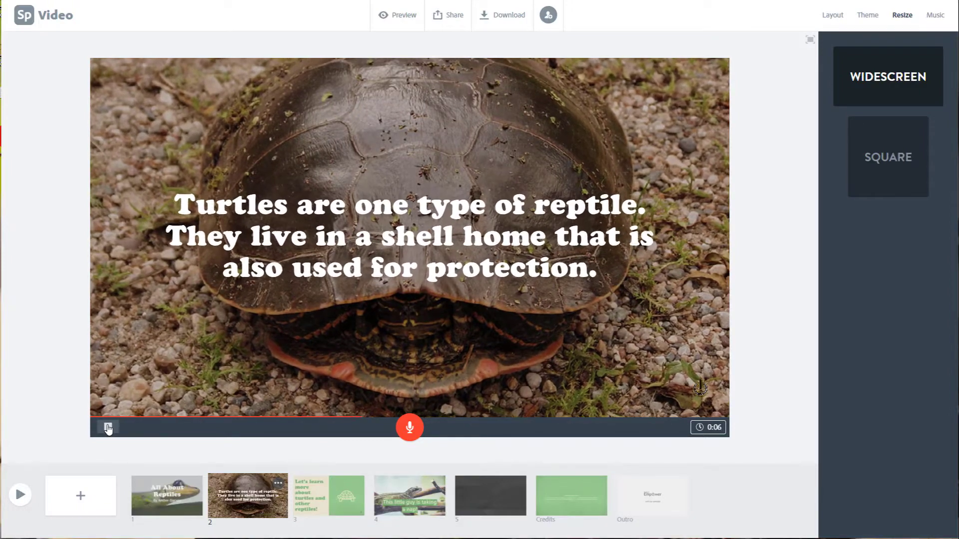
click(107, 427)
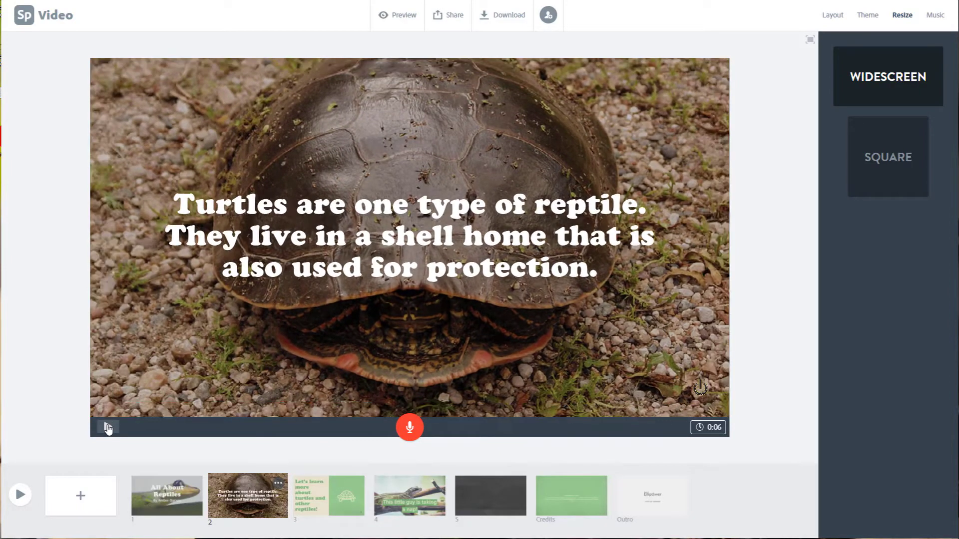
Step: Switch the video's background music off and on again
click(933, 18)
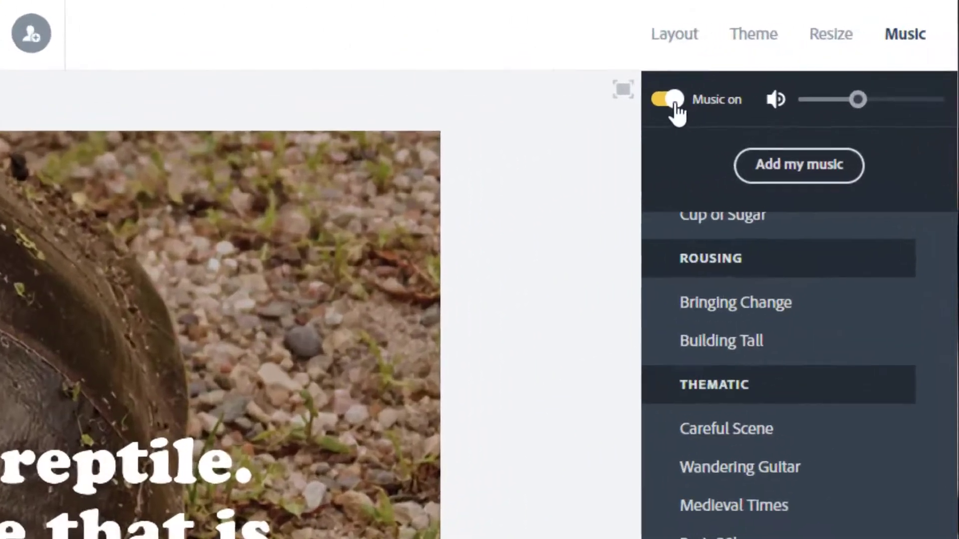
click(832, 45)
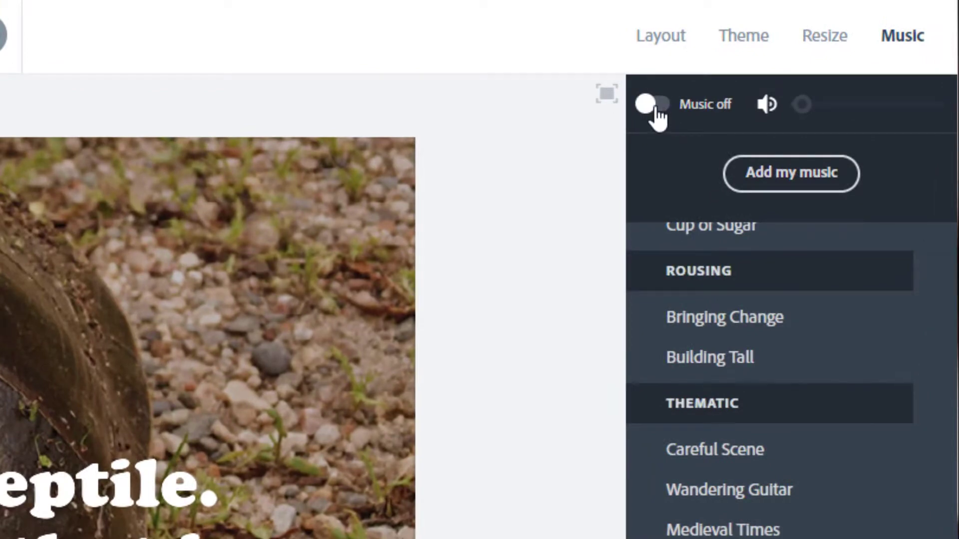
click(655, 106)
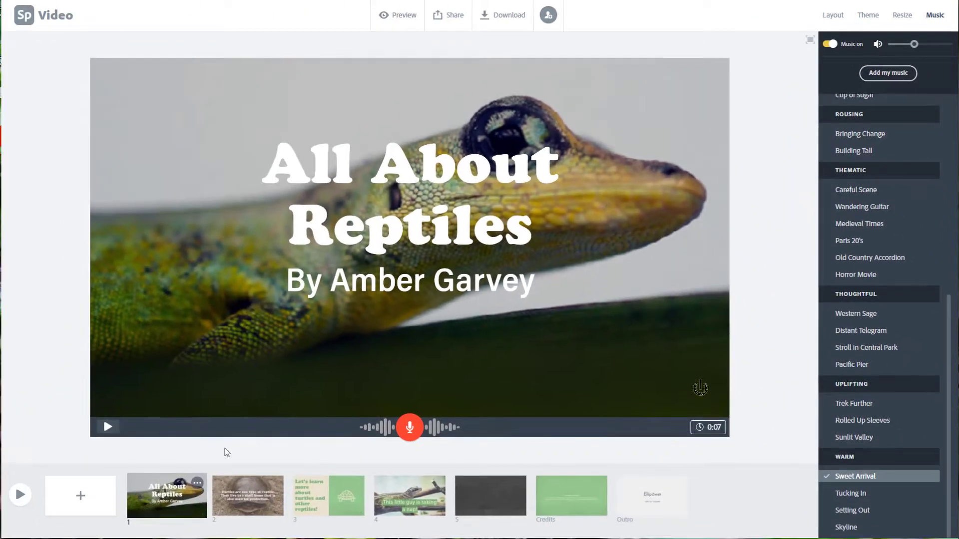
Step: Play the title slide briefly to hear its narration with the background music
click(107, 428)
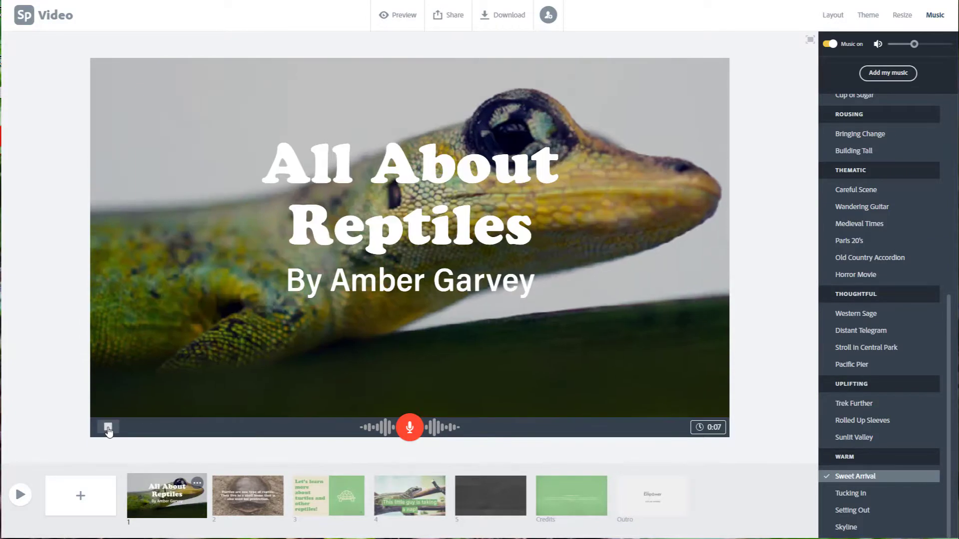
click(108, 427)
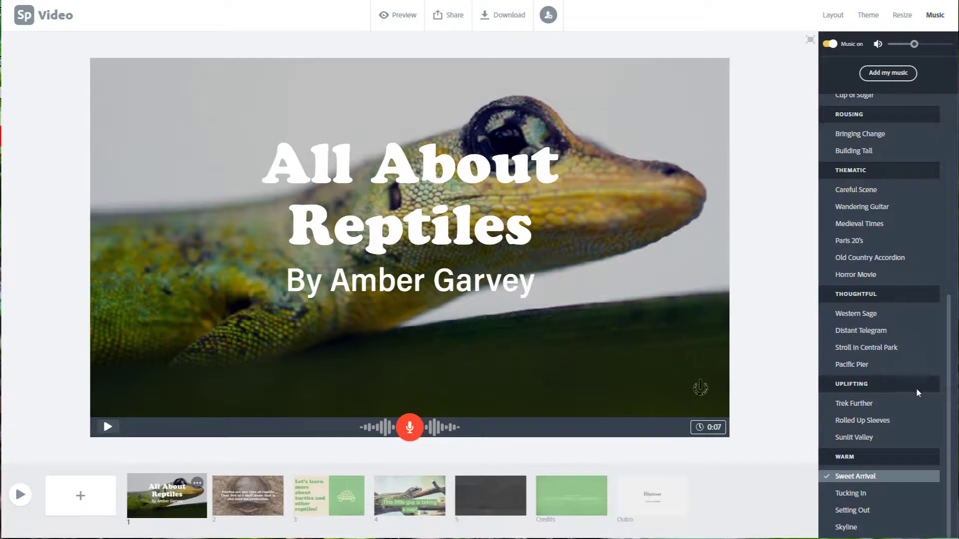
Step: Browse the music library and try the Happy tracks Leap Frog and Highway as background music
scroll(917, 393, up, 7)
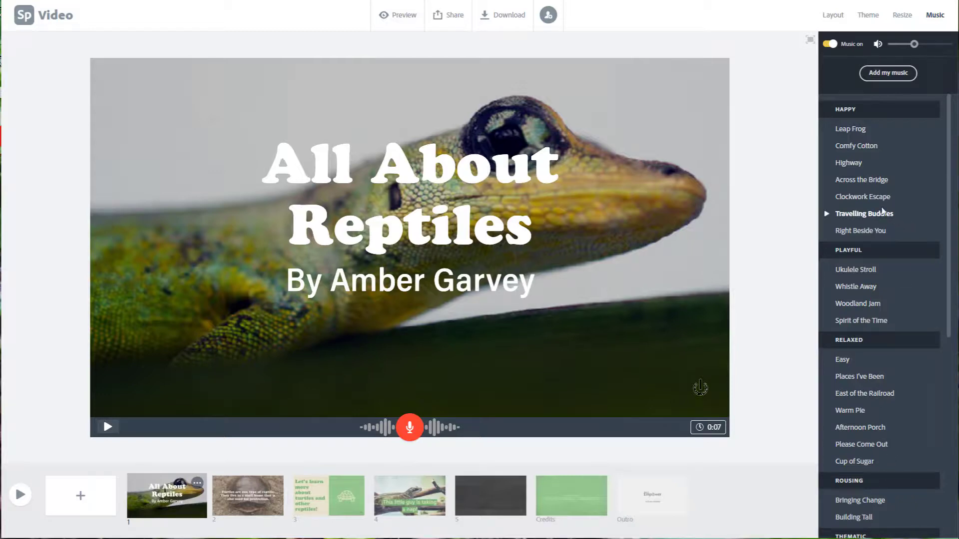
scroll(908, 291, down, 6)
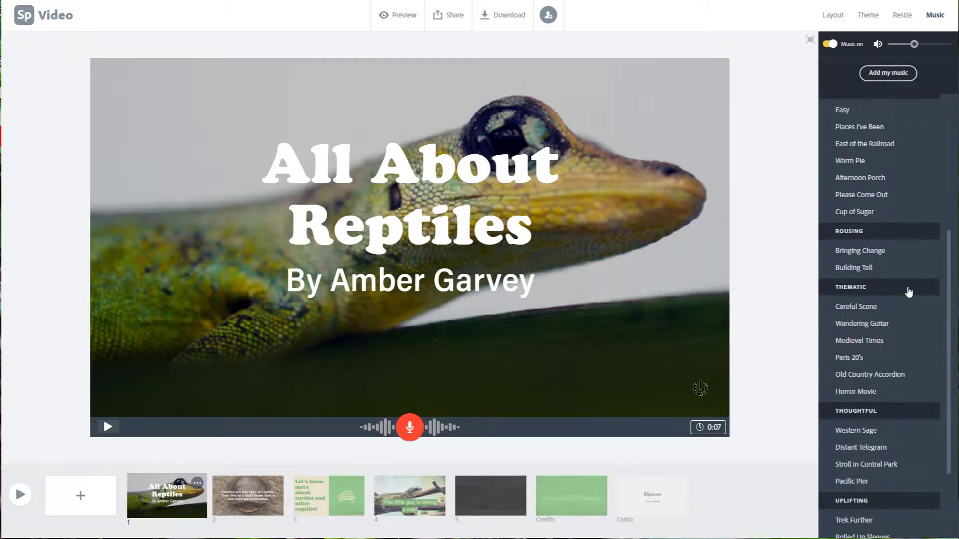
scroll(908, 289, up, 7)
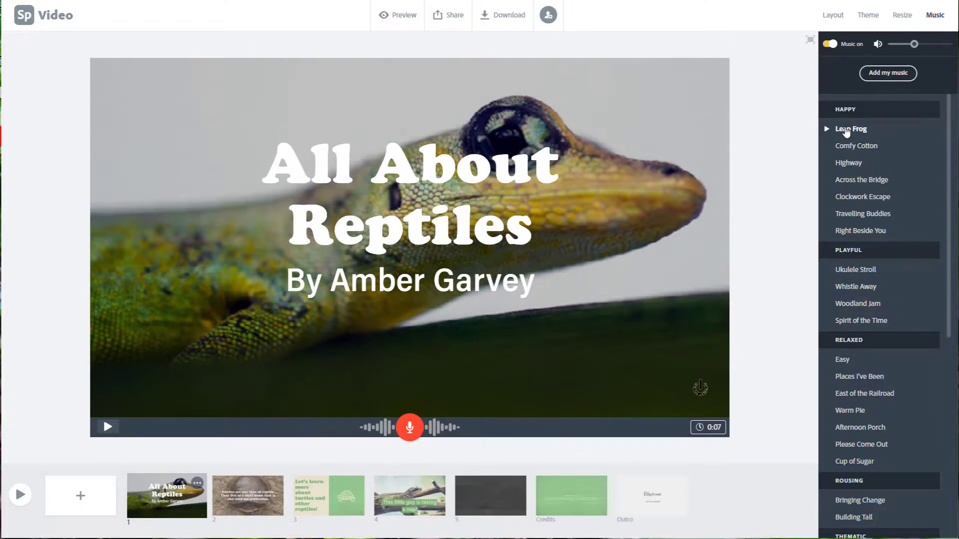
click(827, 129)
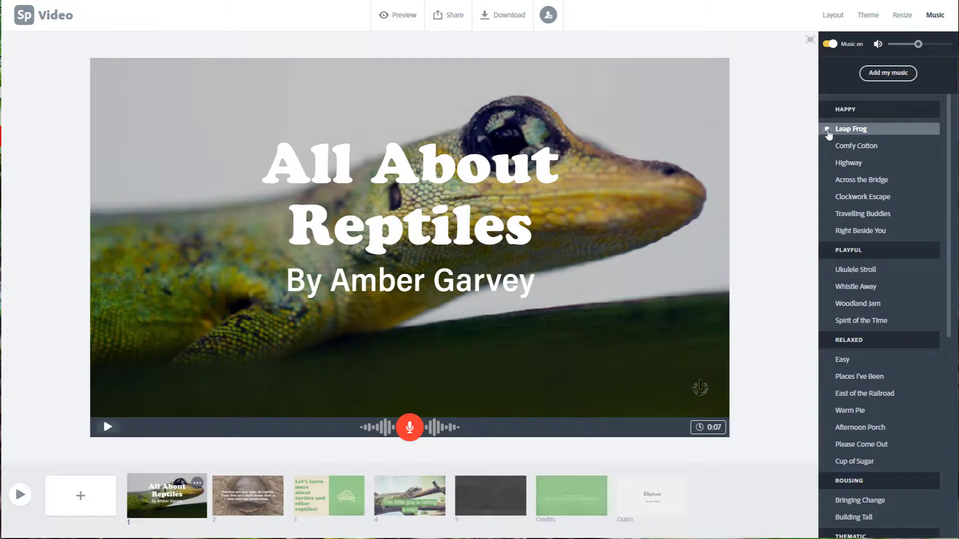
click(828, 164)
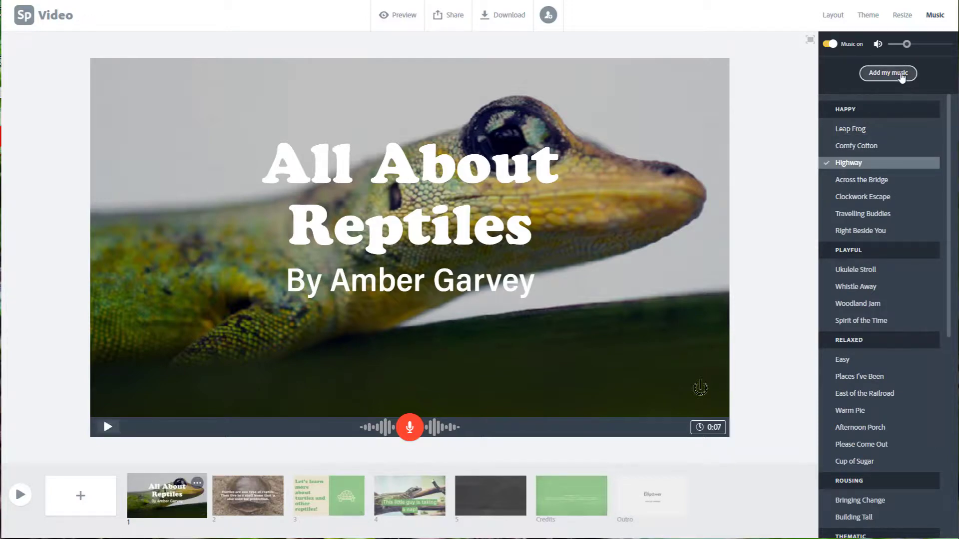
Step: Check the option to upload own music, cancel the file selection, and set Leap Frog as the background music
click(901, 78)
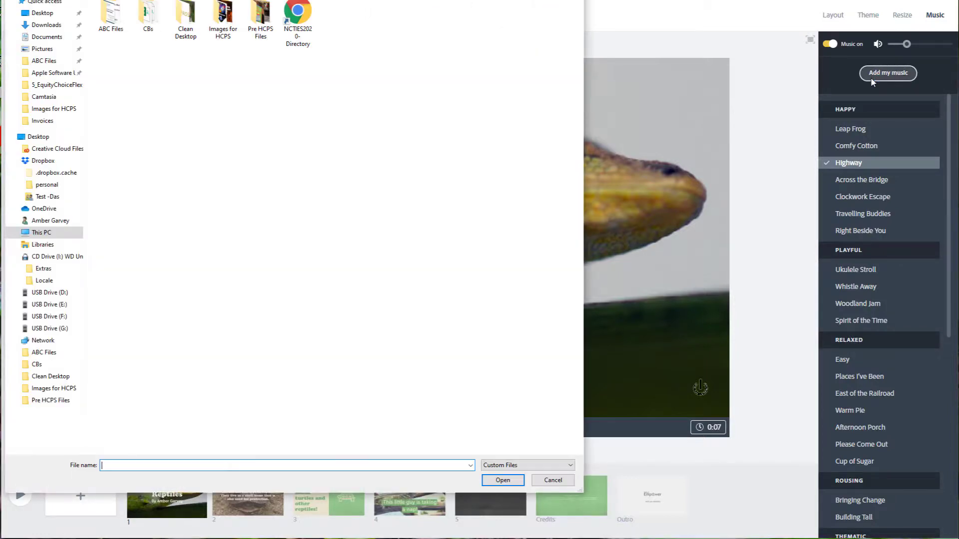
click(547, 480)
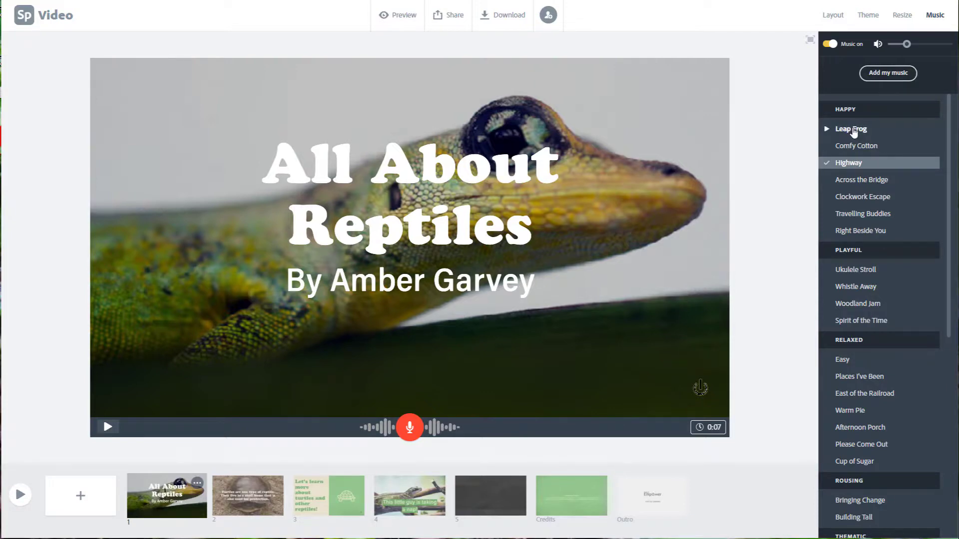
click(850, 129)
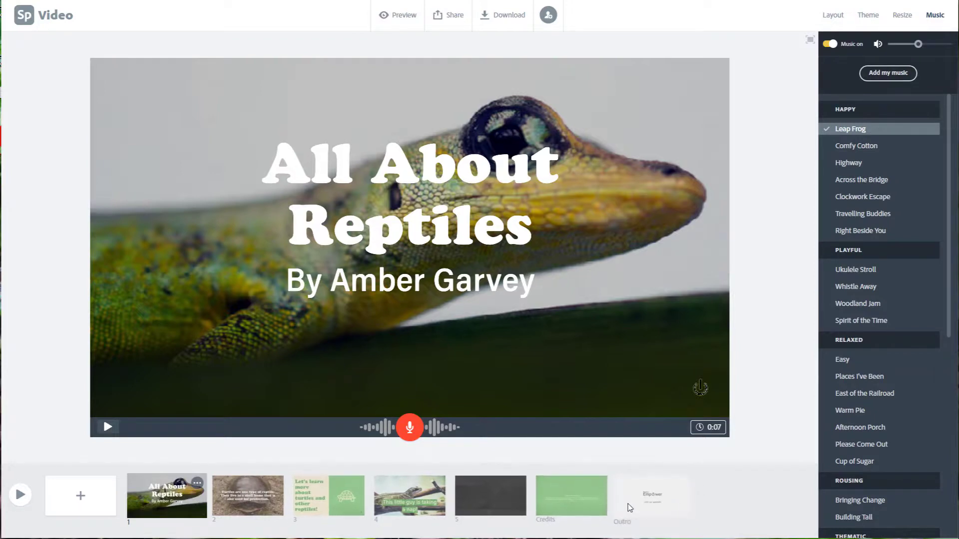
Step: Hide the outro slide with the Project Empower logo at the end of the video
click(647, 500)
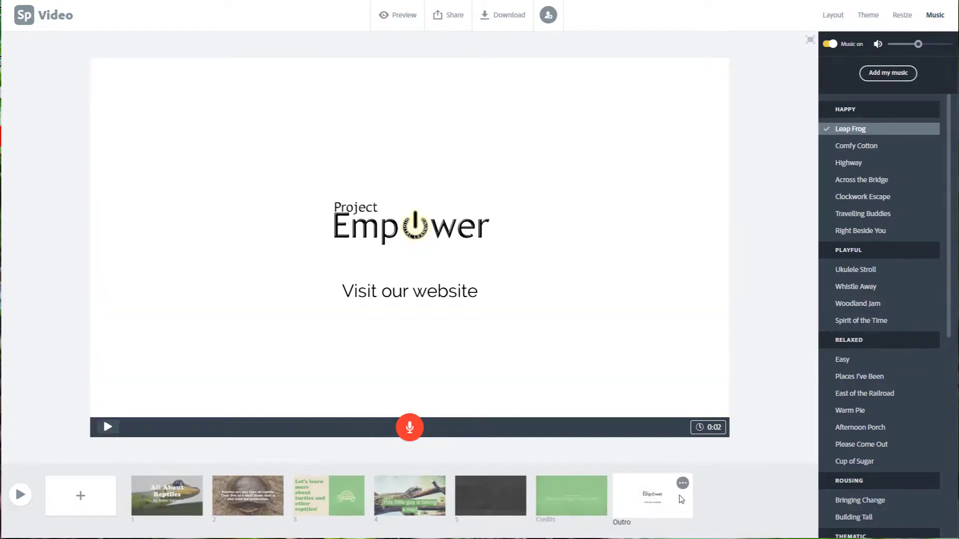
click(683, 484)
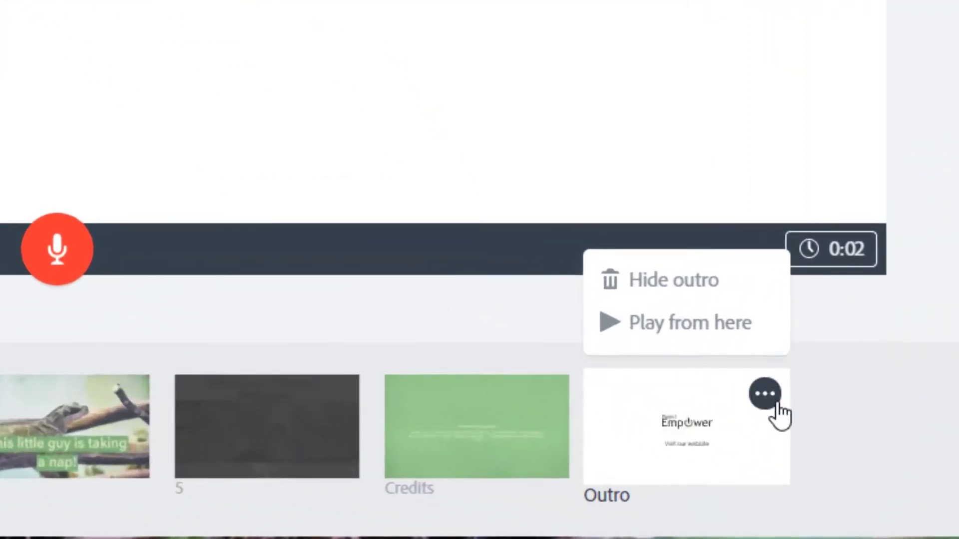
click(648, 277)
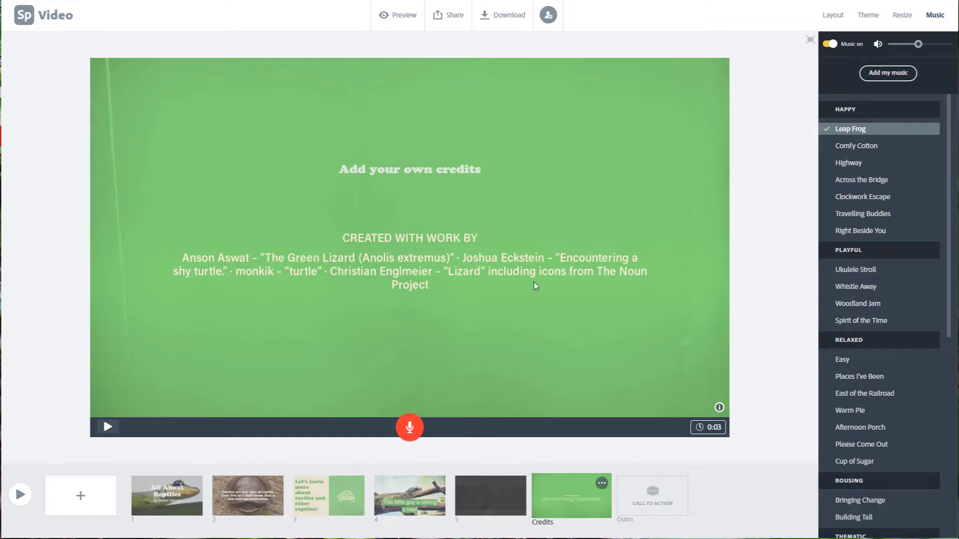
Step: Lower the background music volume slightly and preview the video from the title slide through to the turtle slide
click(172, 512)
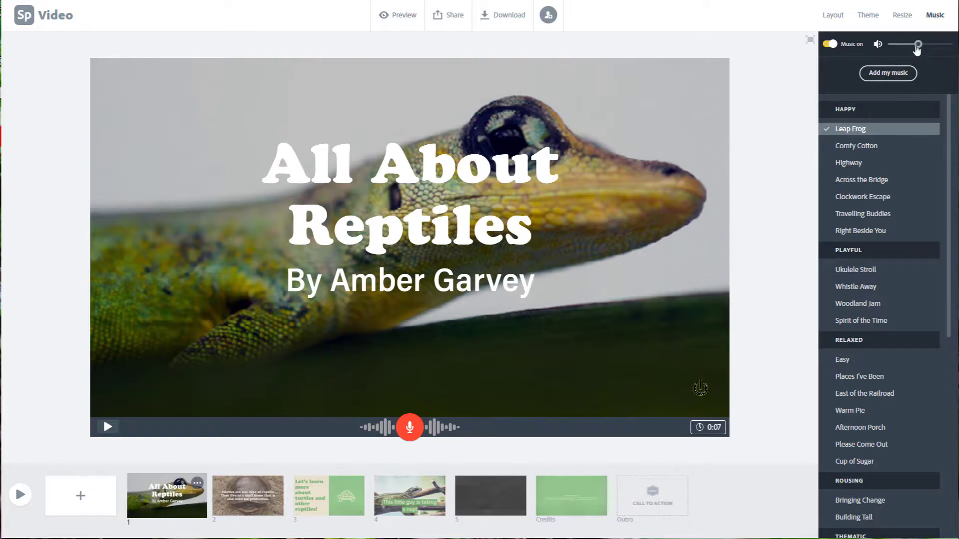
mouse_move(918, 44)
mouse_down()
mouse_move(903, 44)
mouse_move(914, 44)
mouse_up()
click(402, 16)
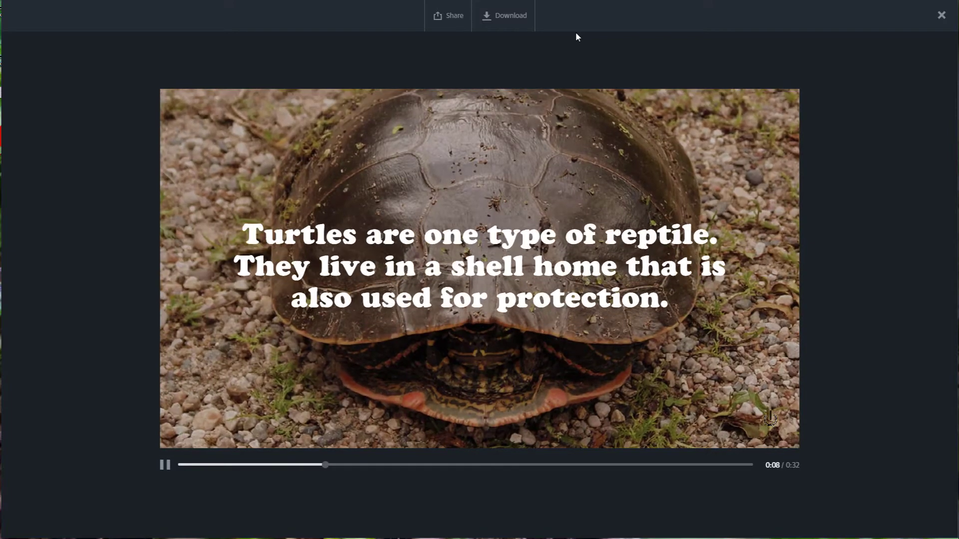
click(166, 466)
click(941, 16)
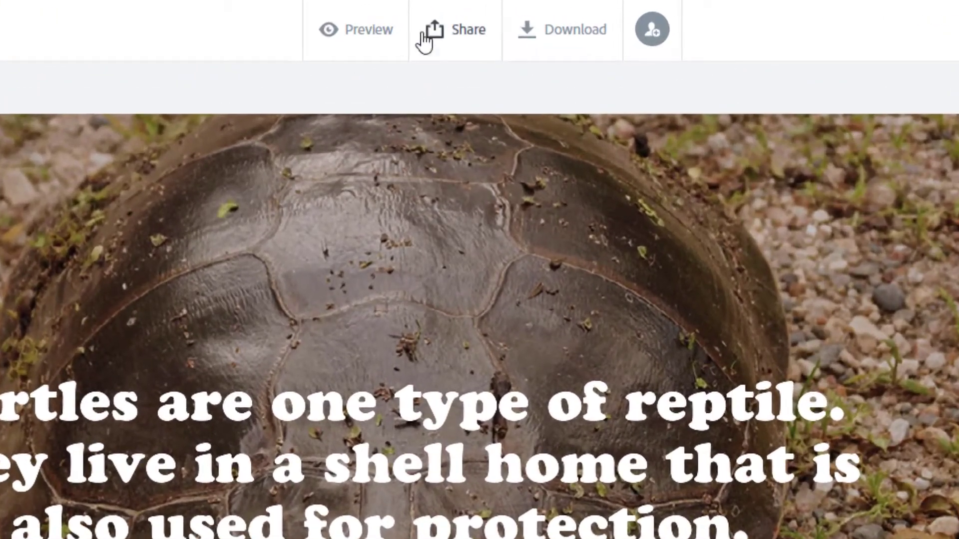
Step: Publish the video as "All About Reptiles" in the Education category, with the author shown and Get noticed off, and create its link
click(443, 15)
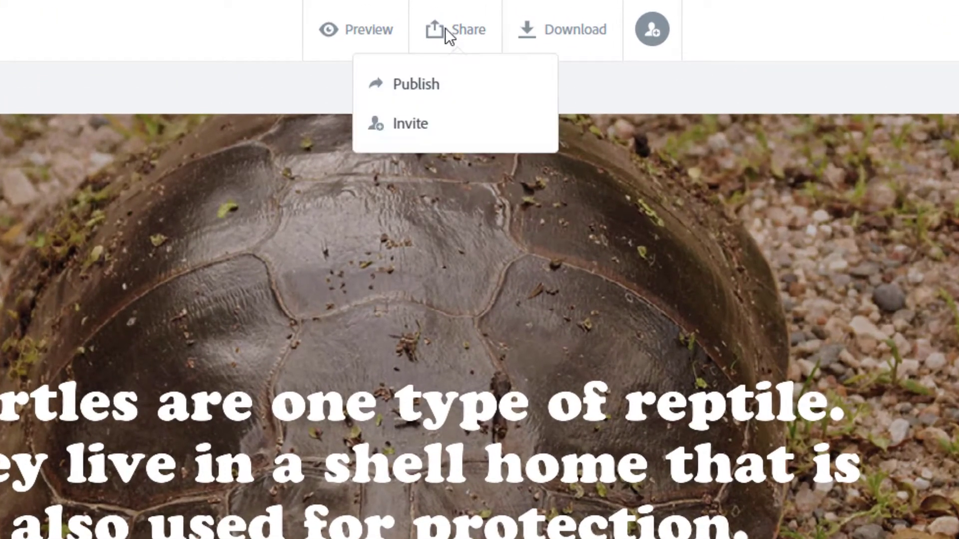
click(445, 80)
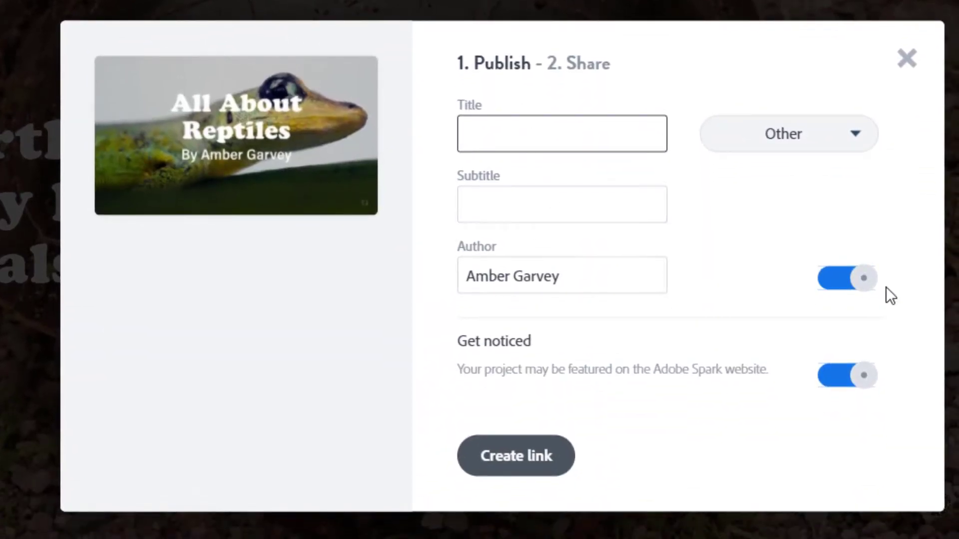
click(857, 284)
click(839, 286)
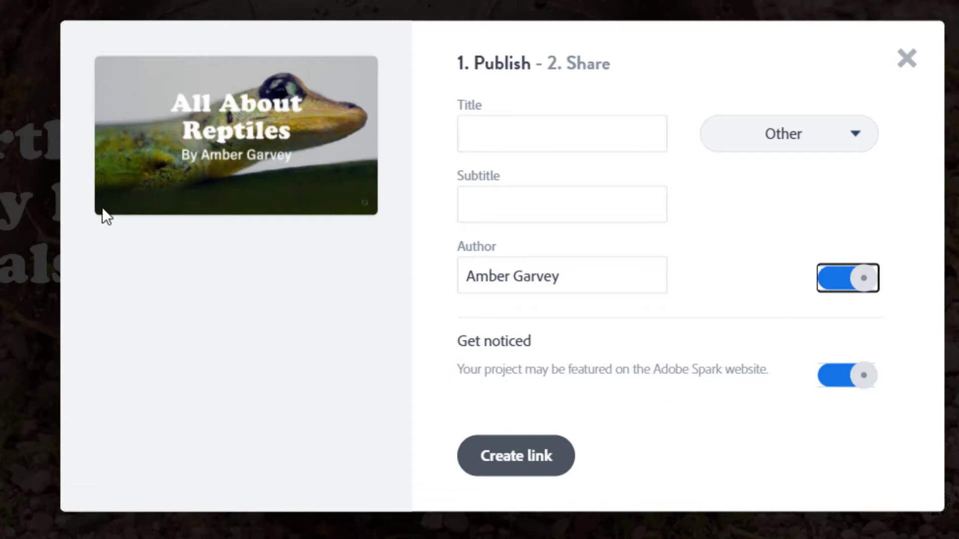
click(837, 142)
click(790, 248)
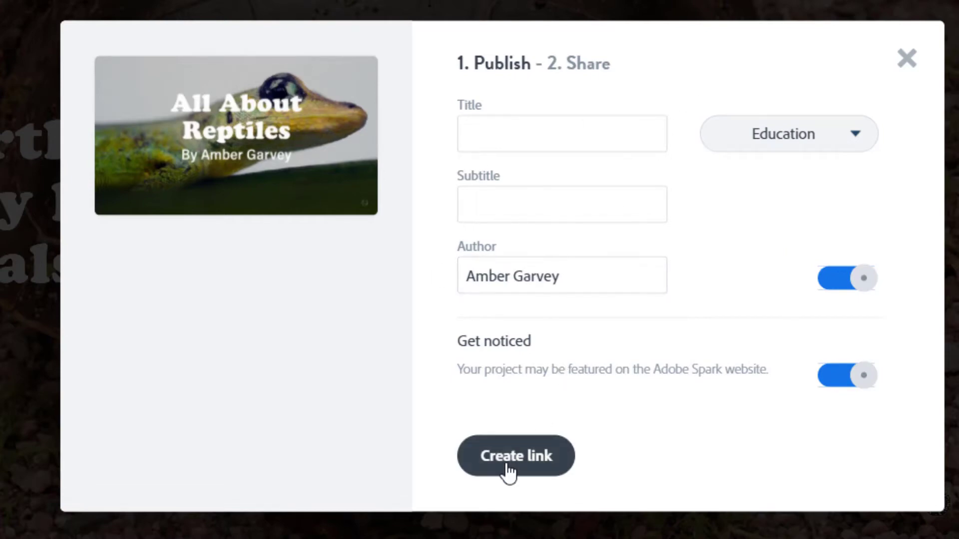
click(508, 134)
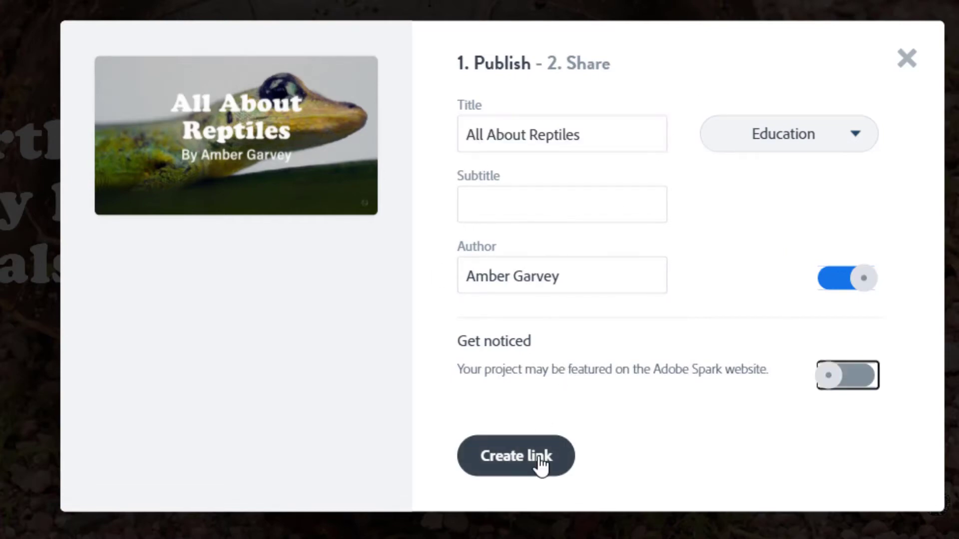
click(542, 464)
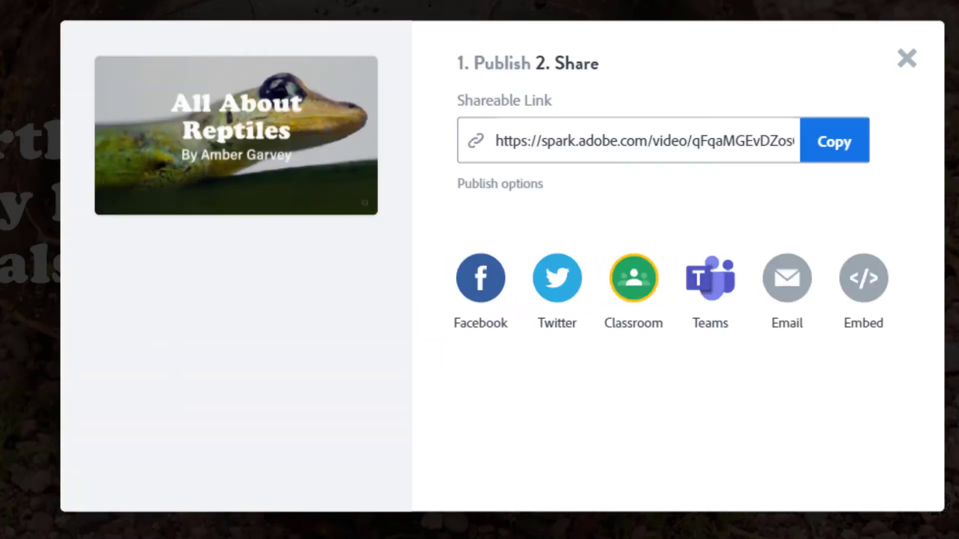
Step: Copy the published video's shareable link and close the sharing dialog
click(841, 149)
click(839, 140)
click(730, 142)
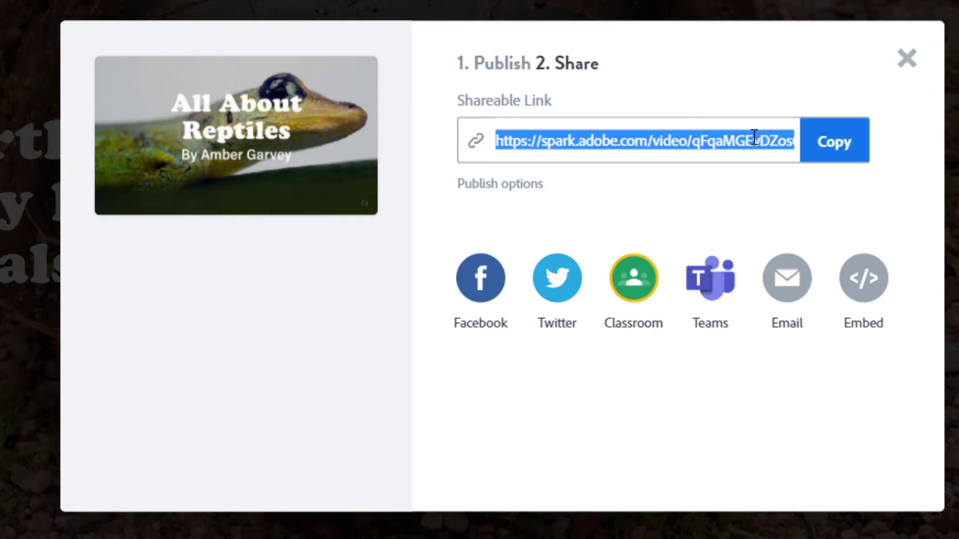
click(826, 144)
click(906, 59)
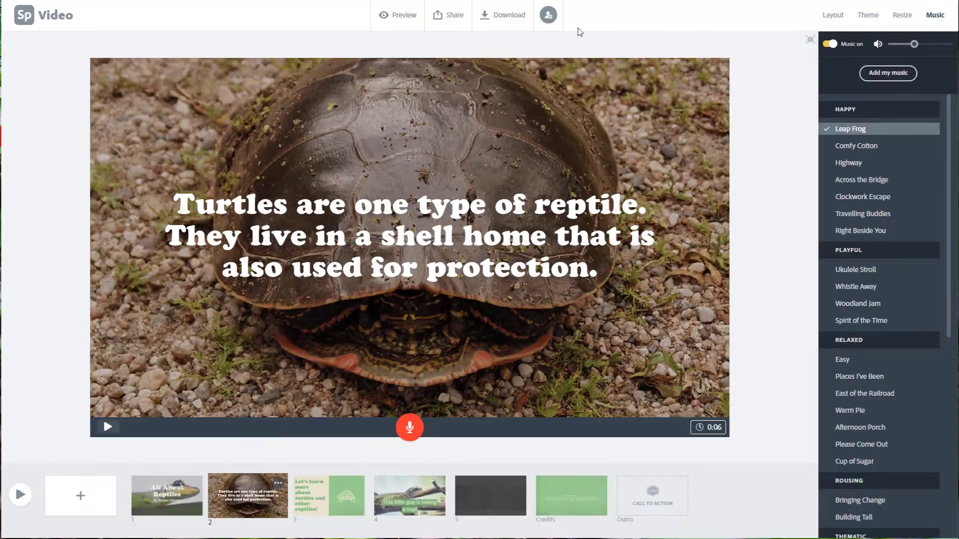
Step: Open the copied video link in a new browser tab
click(529, 1)
click(499, 1)
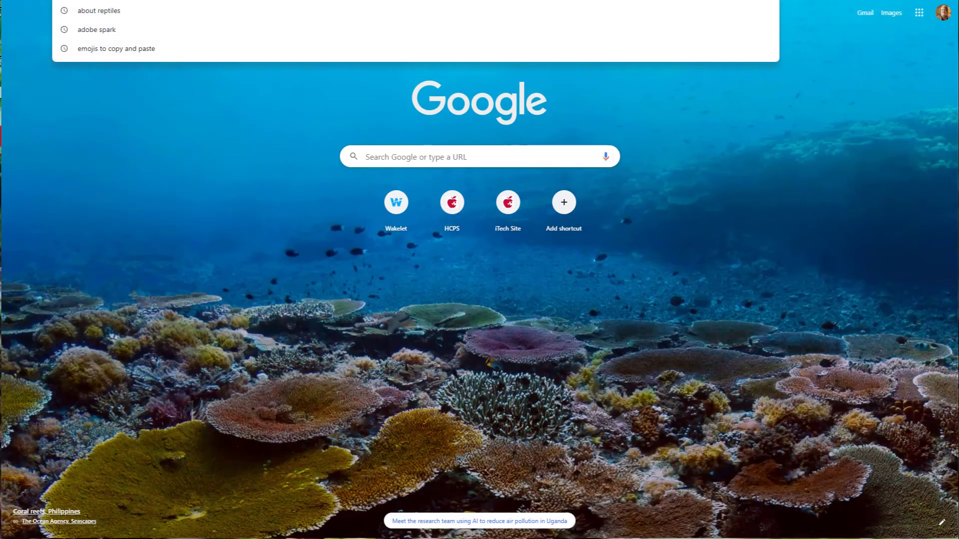
key(ctrl+v)
key(Return)
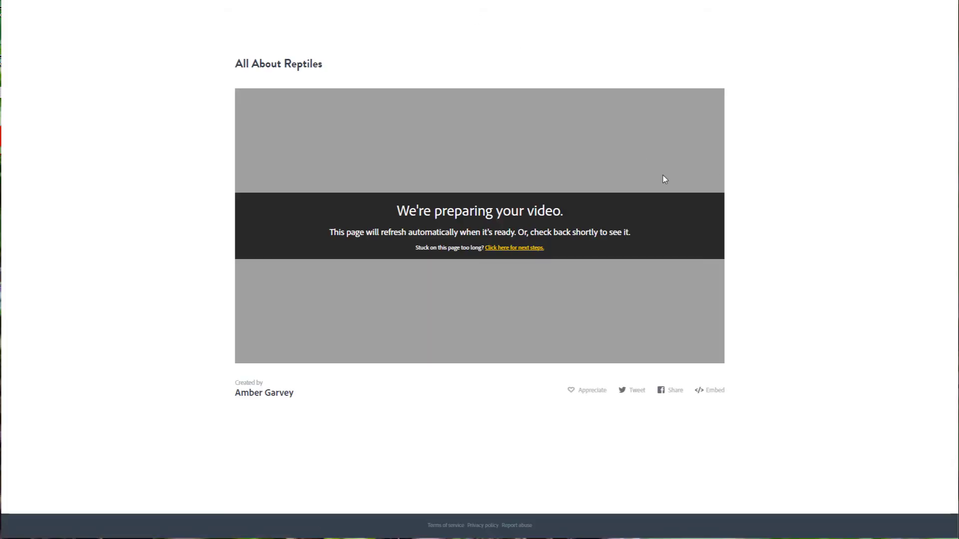